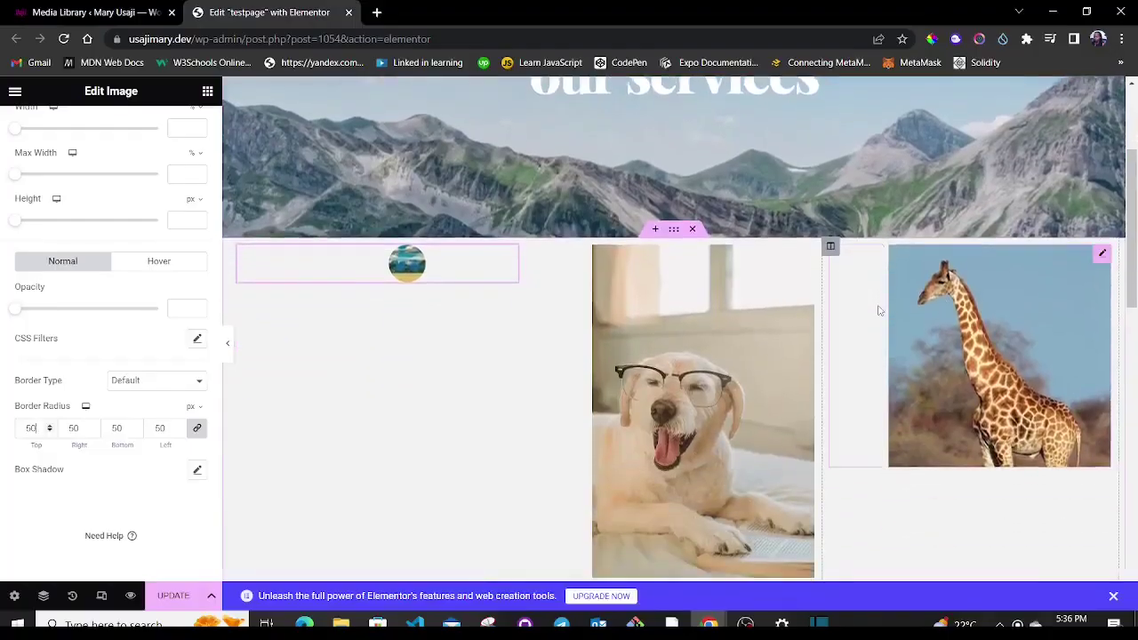
scroll(878, 310, down, 4)
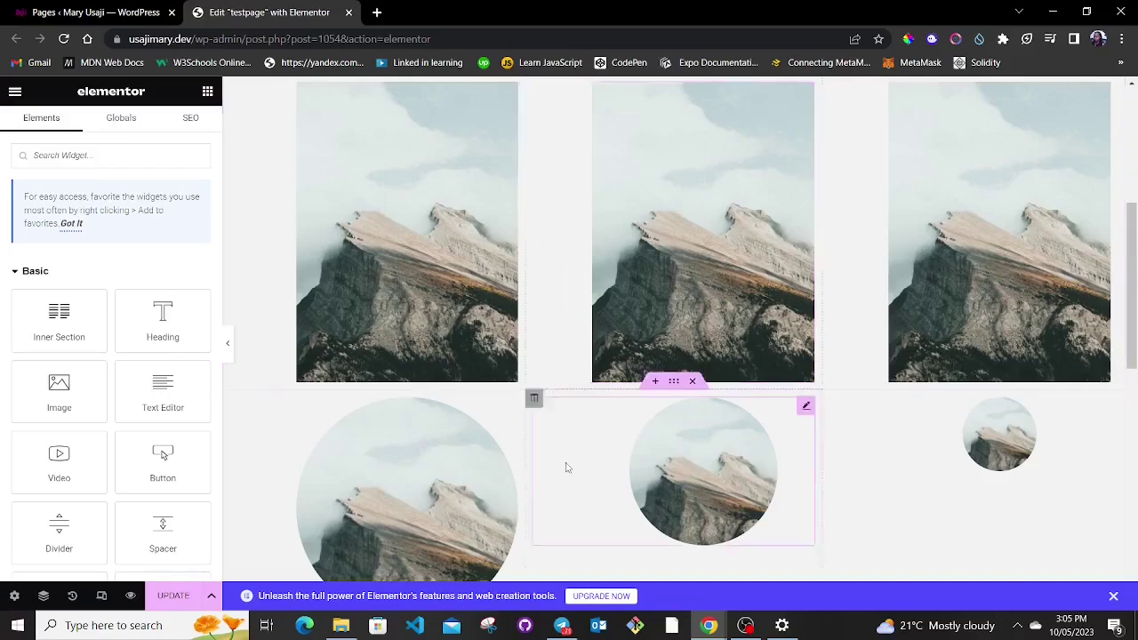
Open the settings of the dog image in the dog, giraffe and landscape row.
scroll(508, 234, up, 1)
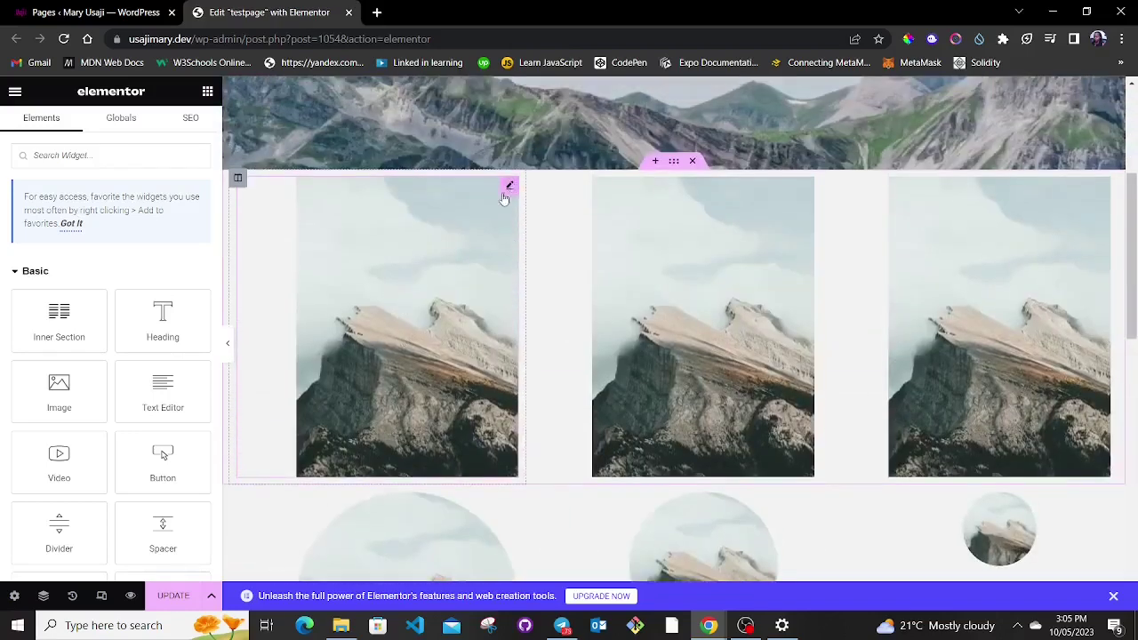
scroll(533, 231, down, 2)
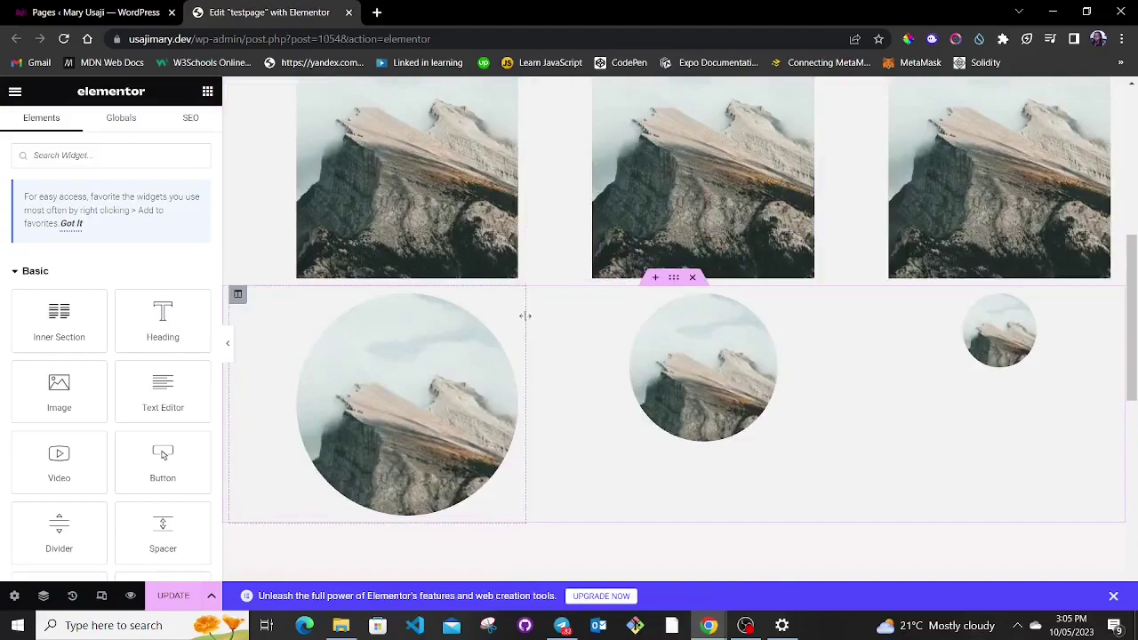
click(508, 302)
scroll(636, 310, up, 5)
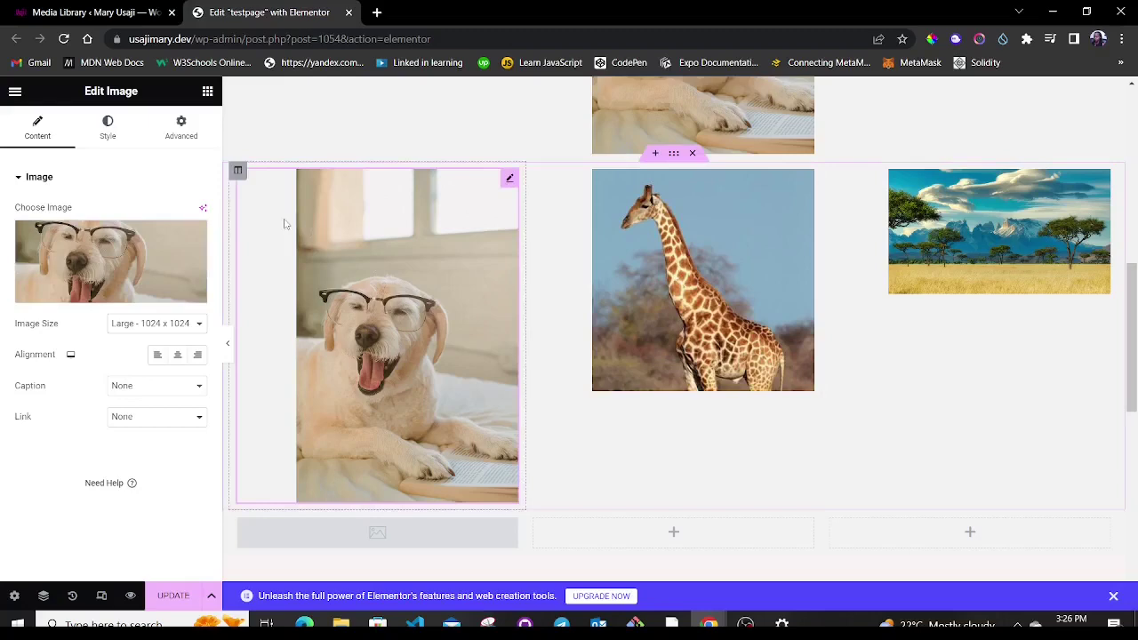
Set the dog image to a Custom 300 × 300 size.
click(176, 326)
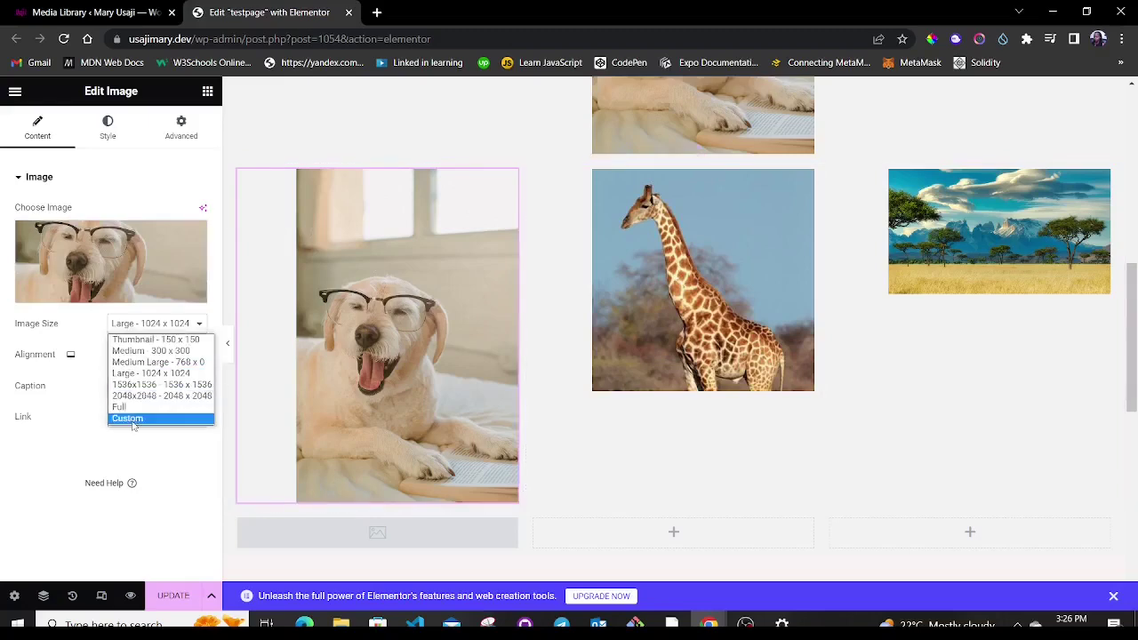
click(132, 419)
click(32, 400)
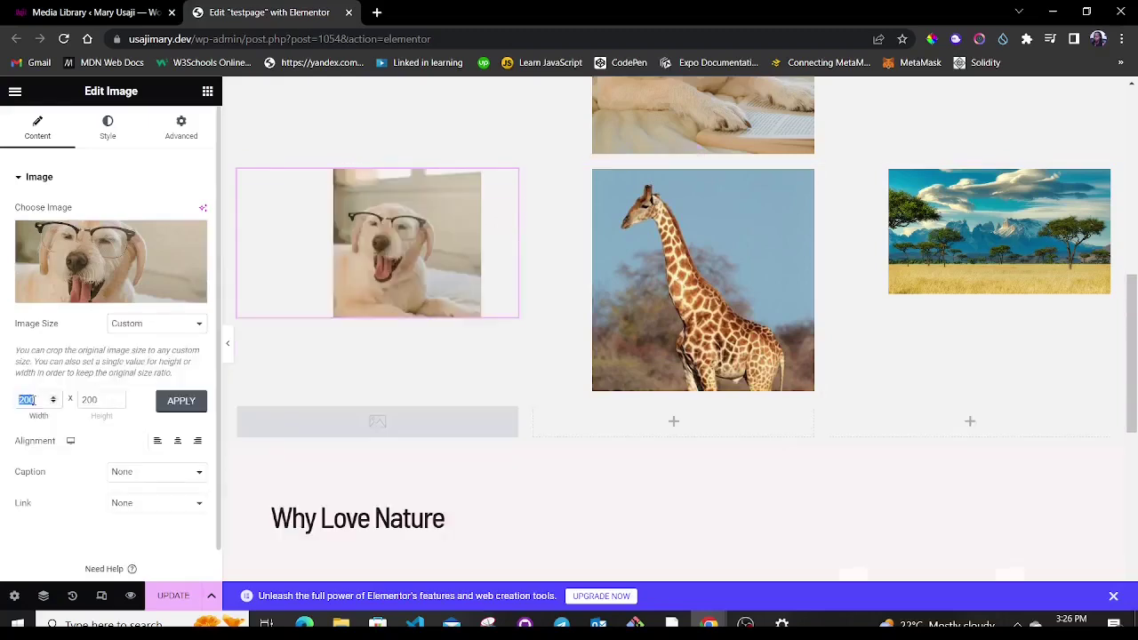
click(108, 399)
click(178, 401)
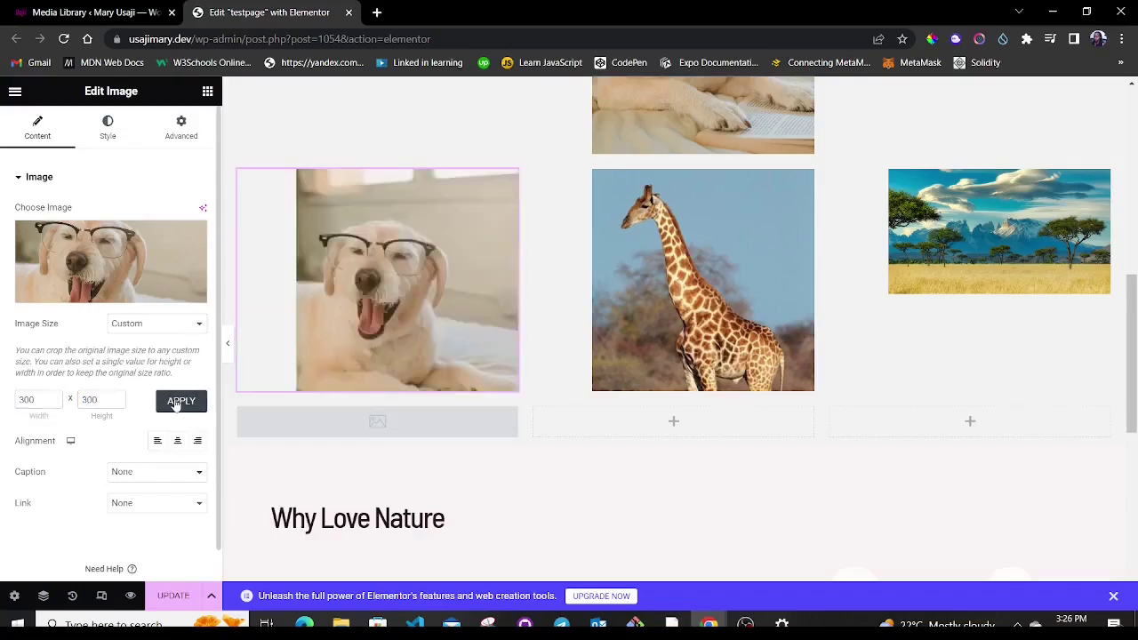
Set the giraffe image to a Custom 200 × 200 size.
click(806, 182)
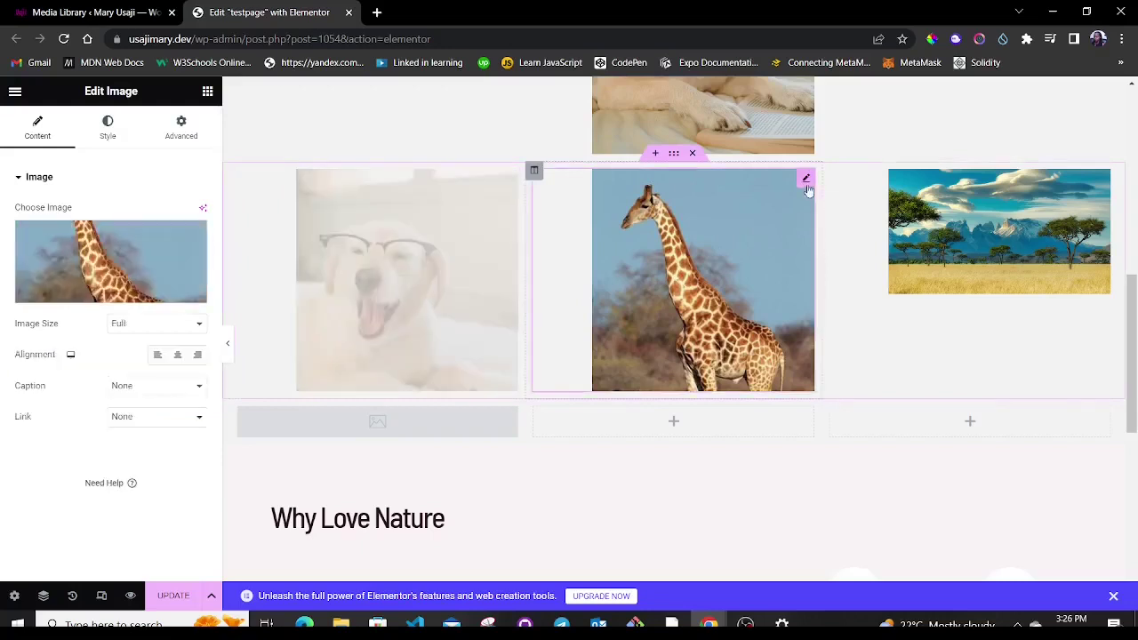
click(151, 325)
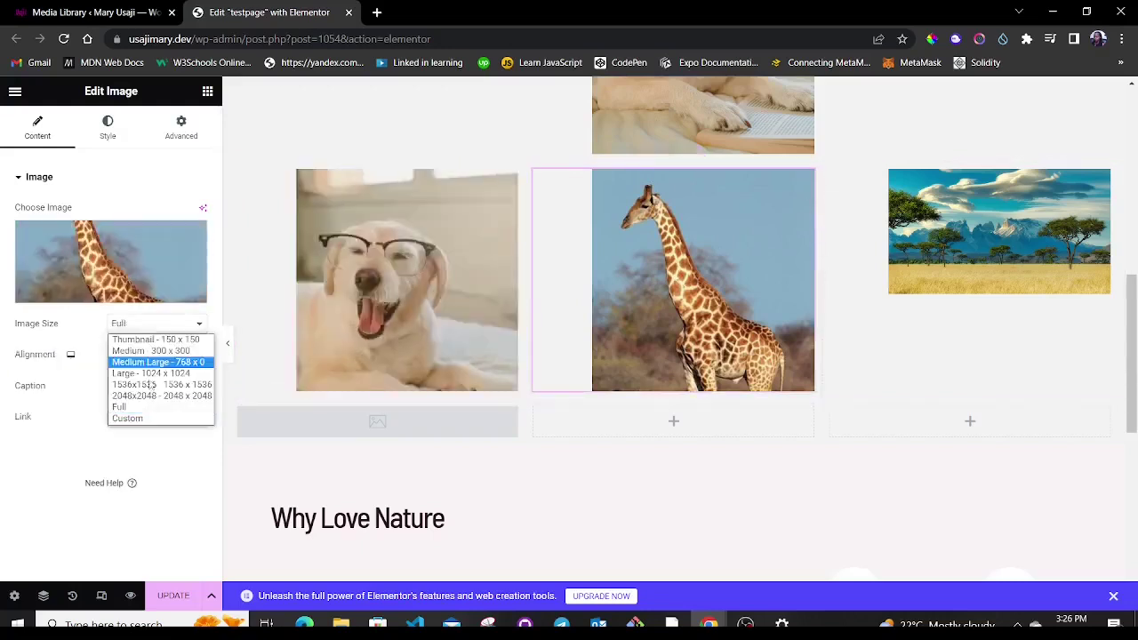
click(134, 420)
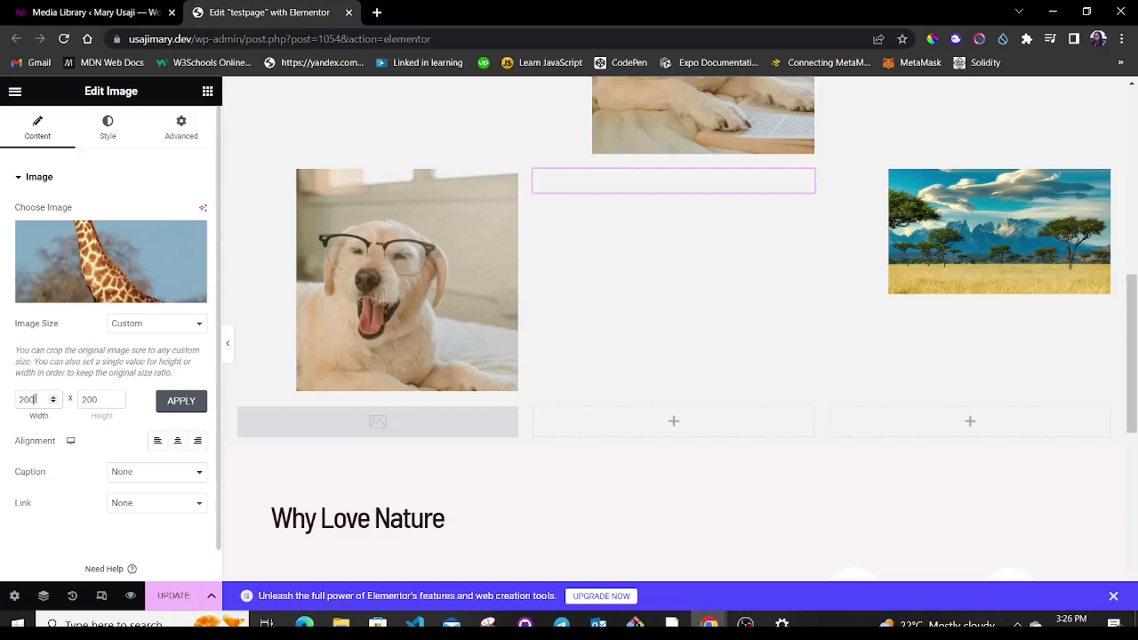
double_click(34, 399)
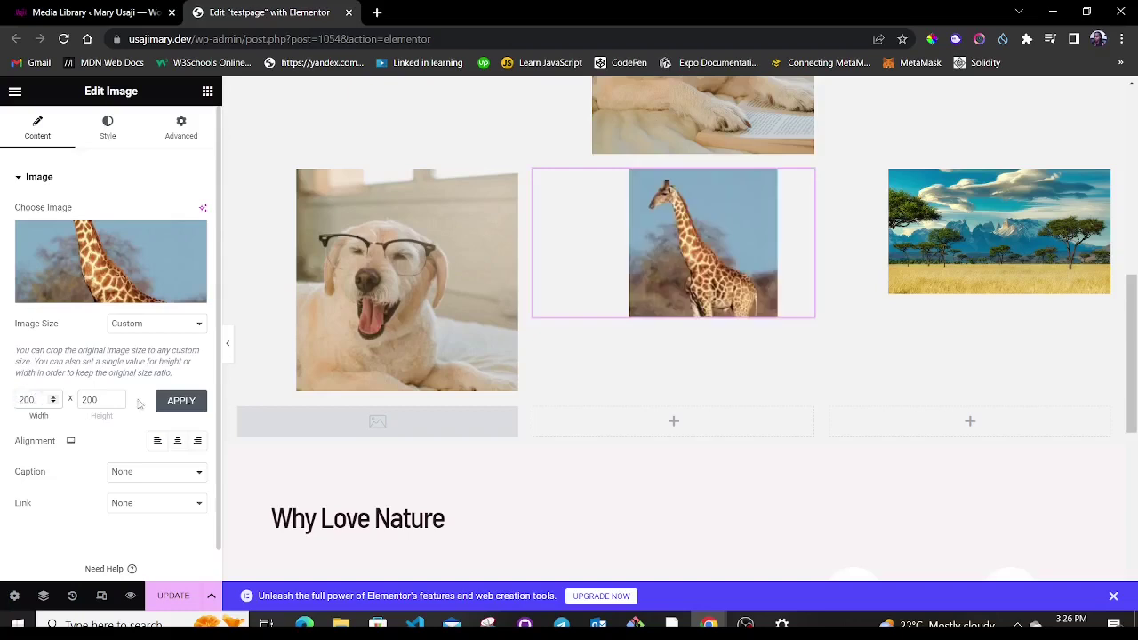
text(200)
click(180, 401)
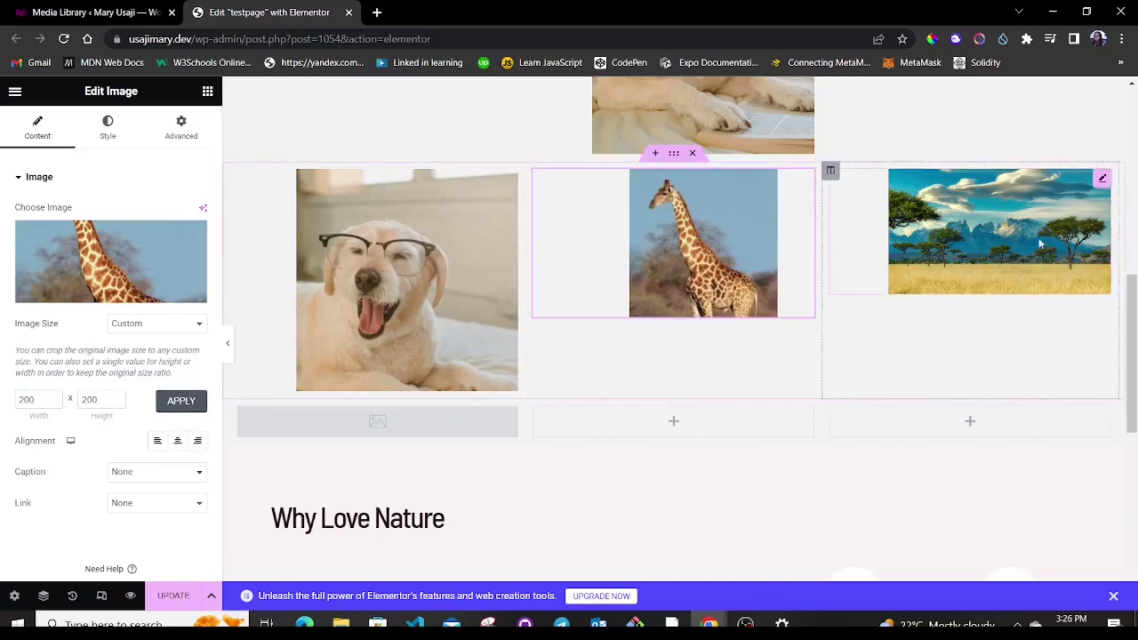
Set the landscape image to a Custom 100 × 100 size.
click(1102, 179)
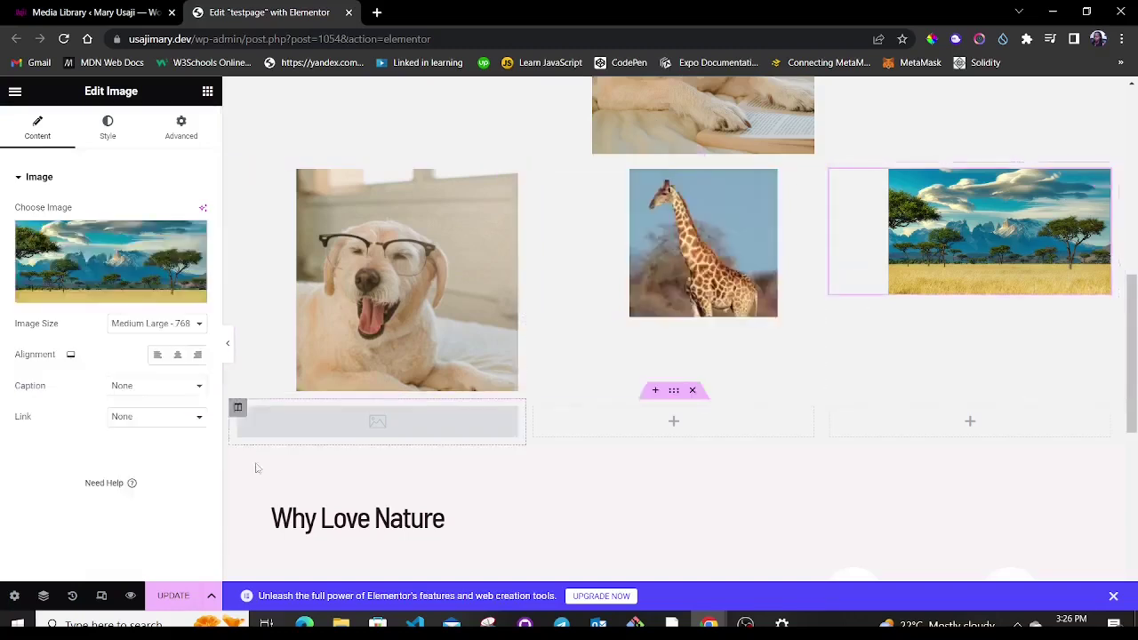
click(149, 323)
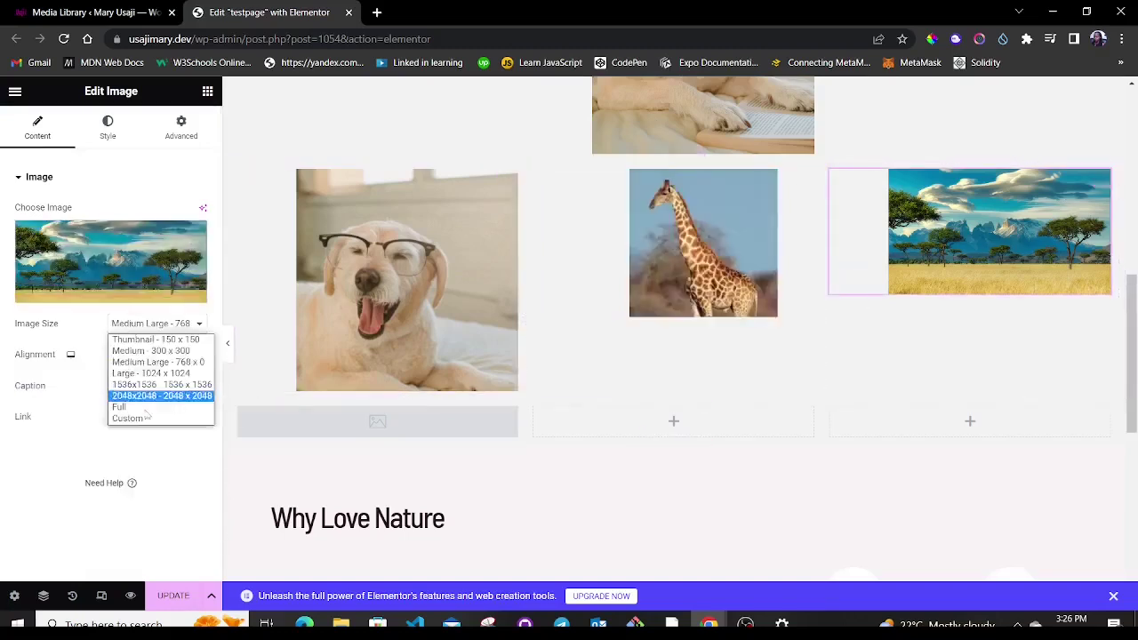
click(149, 421)
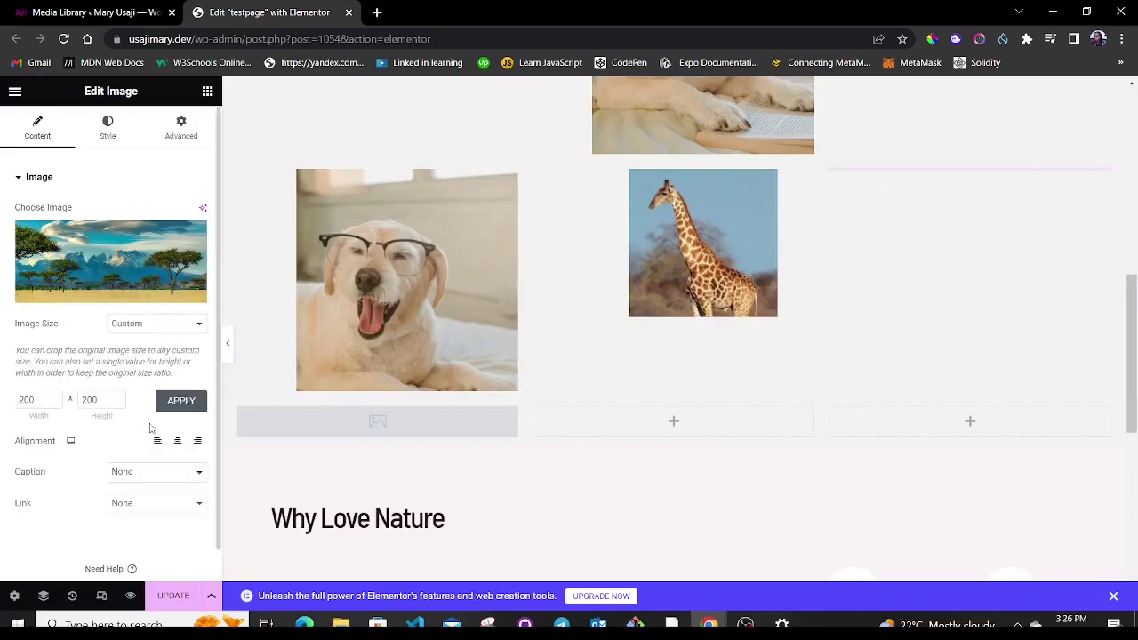
double_click(27, 399)
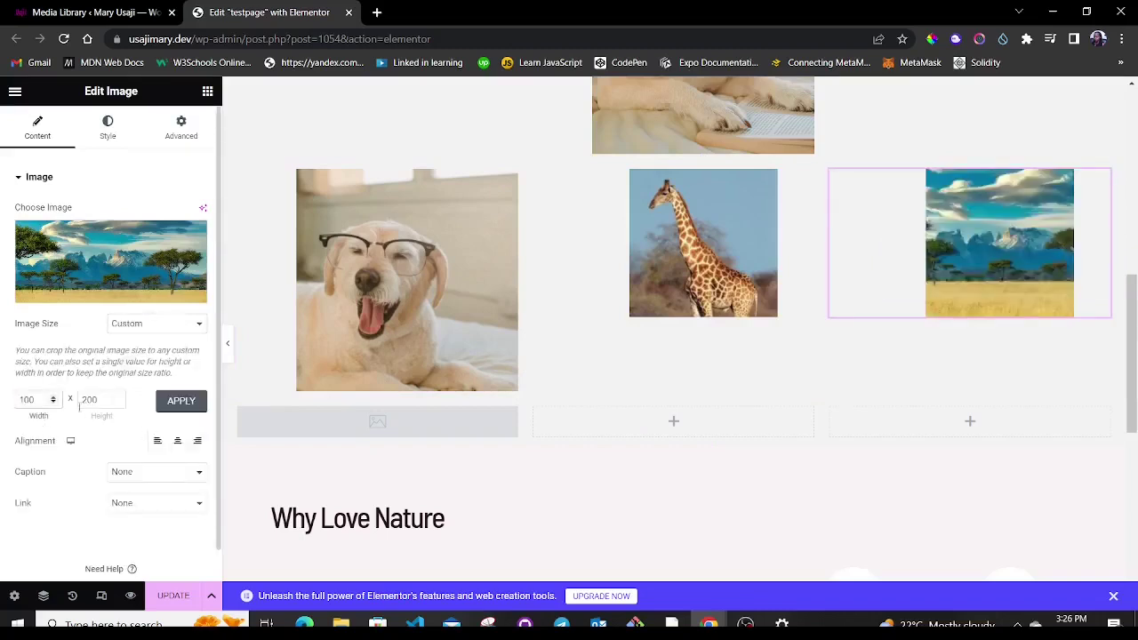
click(95, 400)
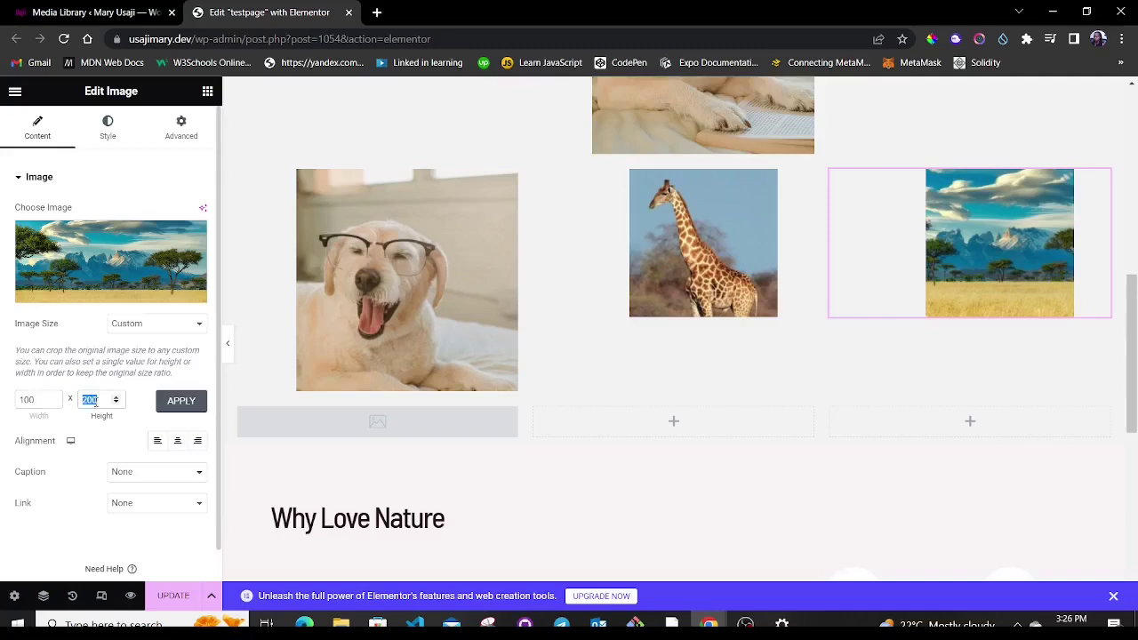
click(196, 401)
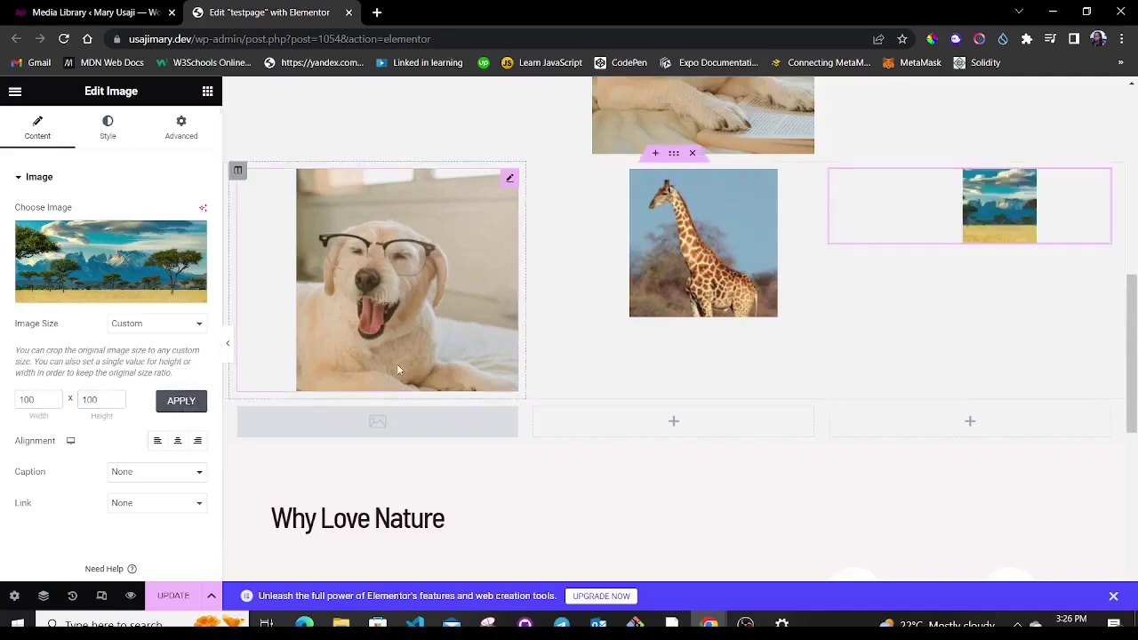
click(508, 181)
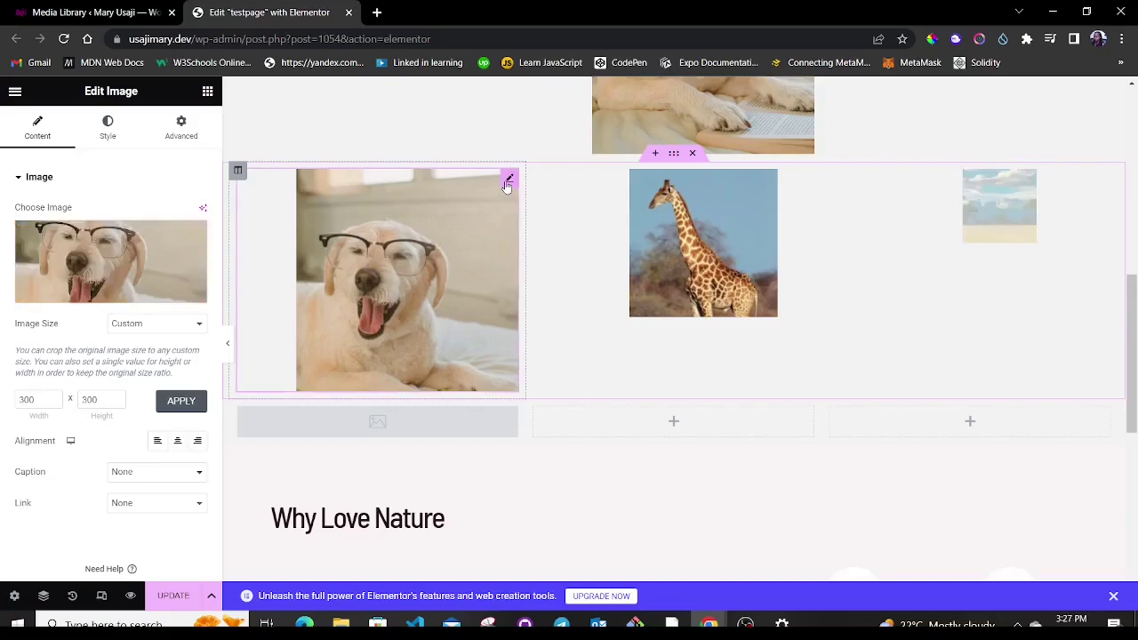
Give the dog image a 300 px border radius to make it circular.
click(105, 124)
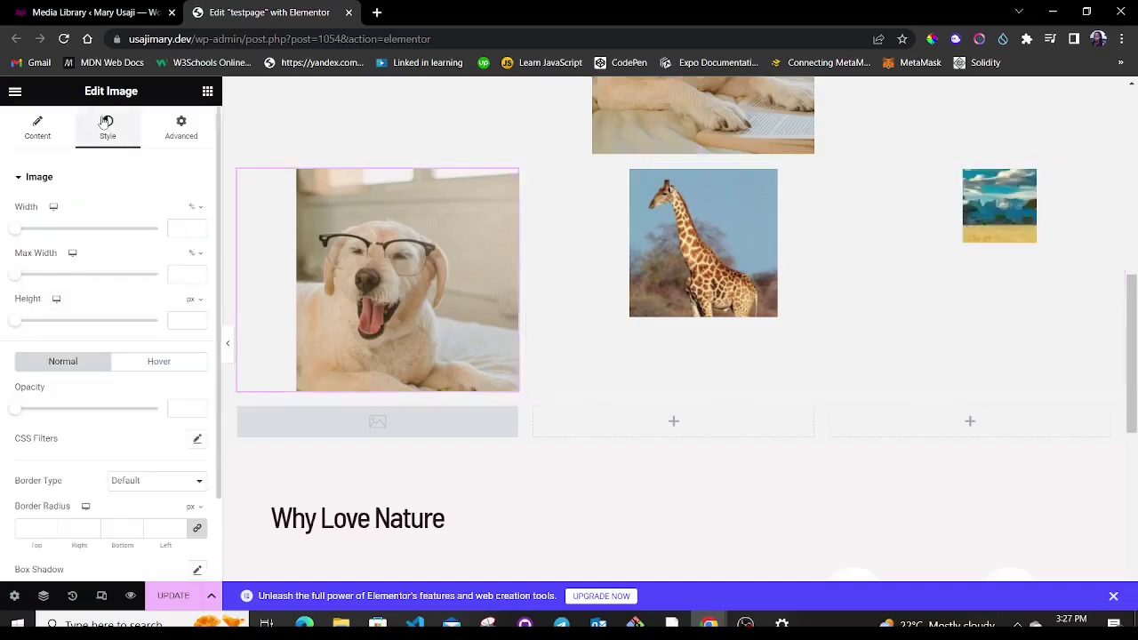
scroll(103, 331, down, 2)
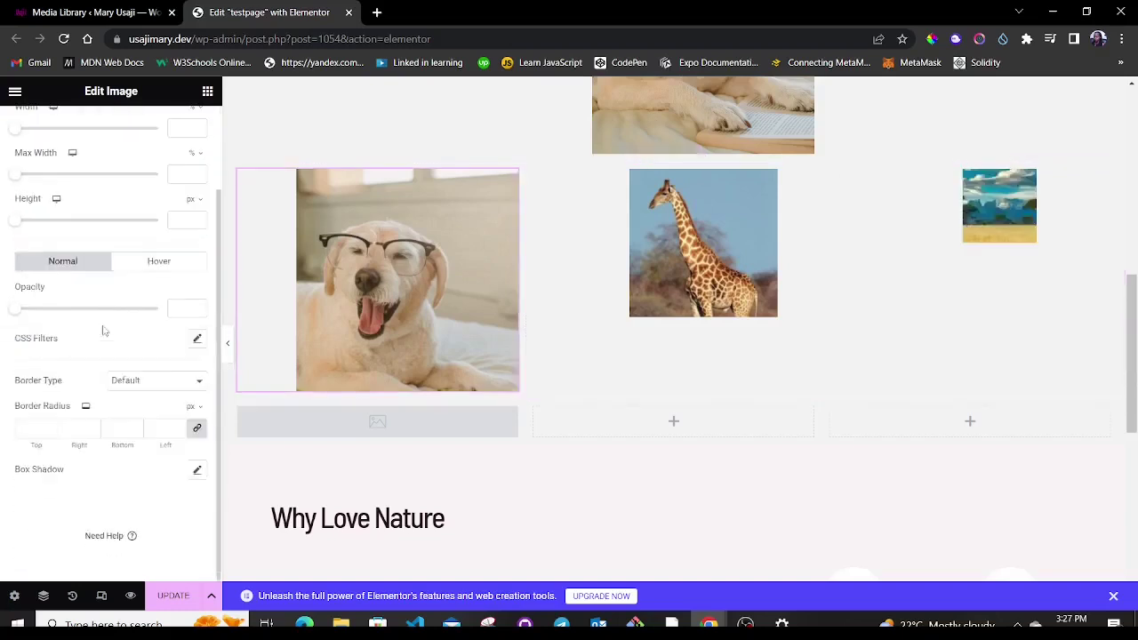
click(18, 426)
text(300)
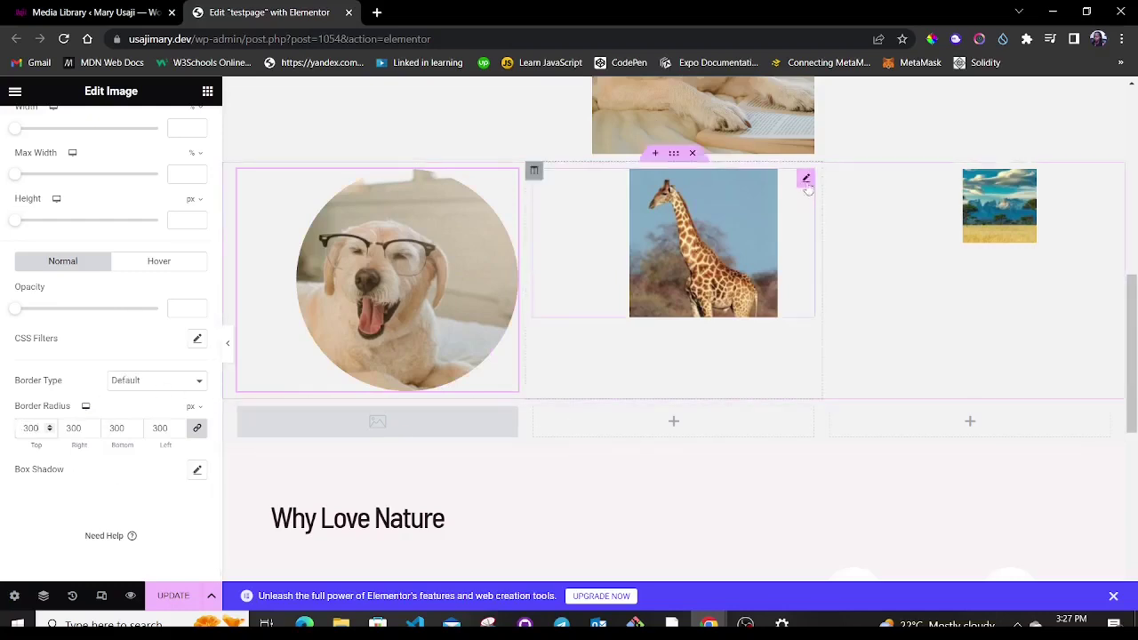
Give the giraffe image a 200 px border radius to make it circular.
click(804, 176)
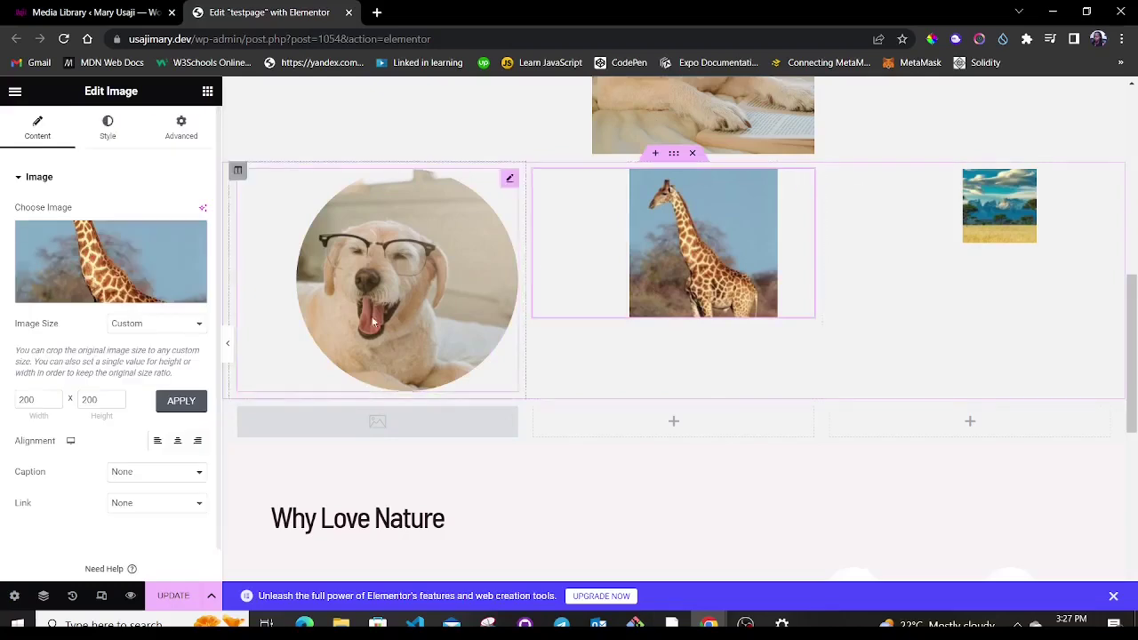
click(102, 126)
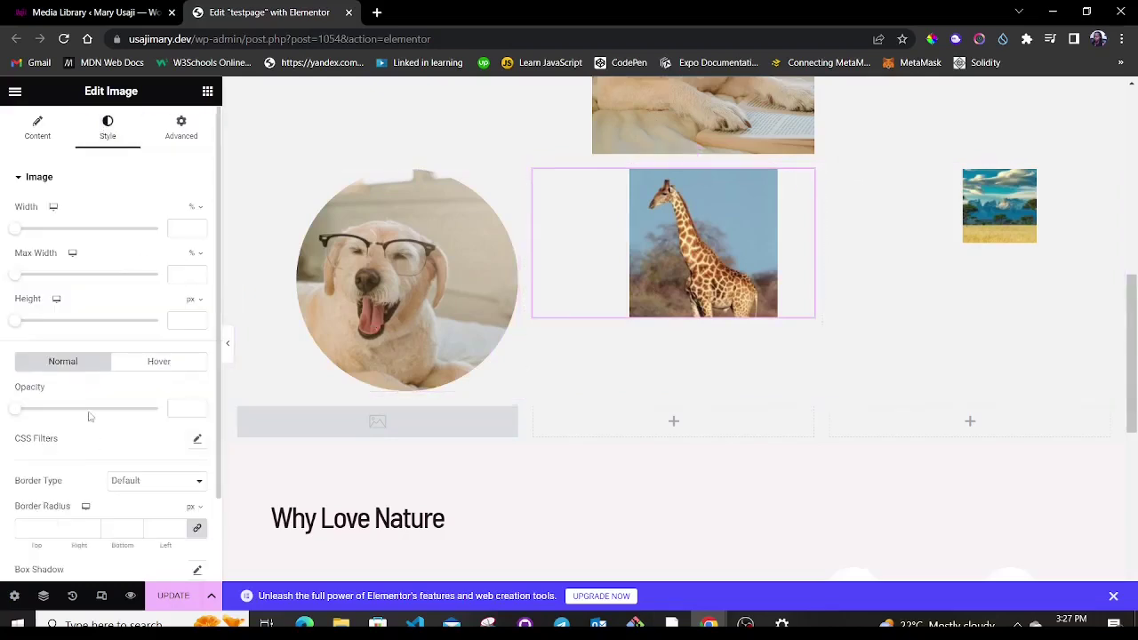
scroll(89, 416, down, 1)
click(49, 457)
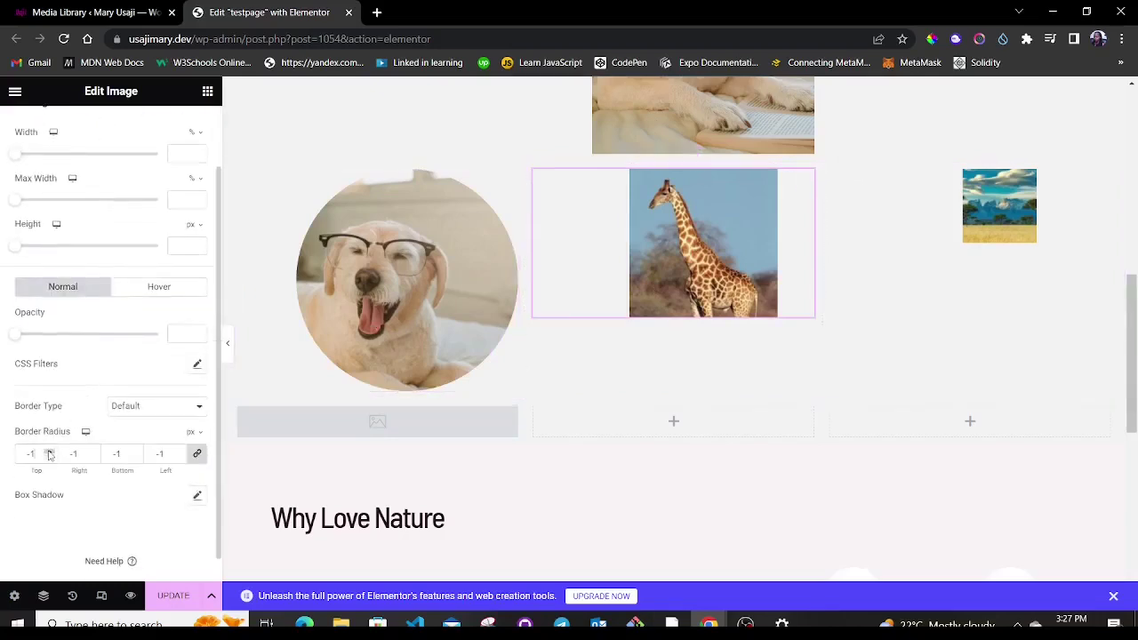
text(200)
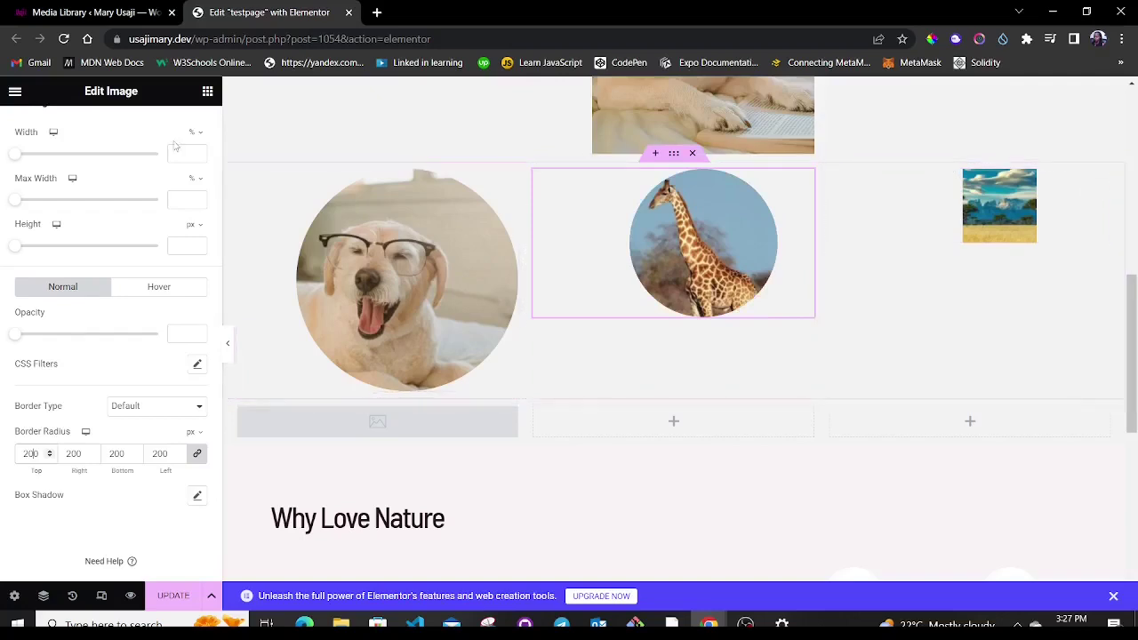
scroll(100, 260, up, 1)
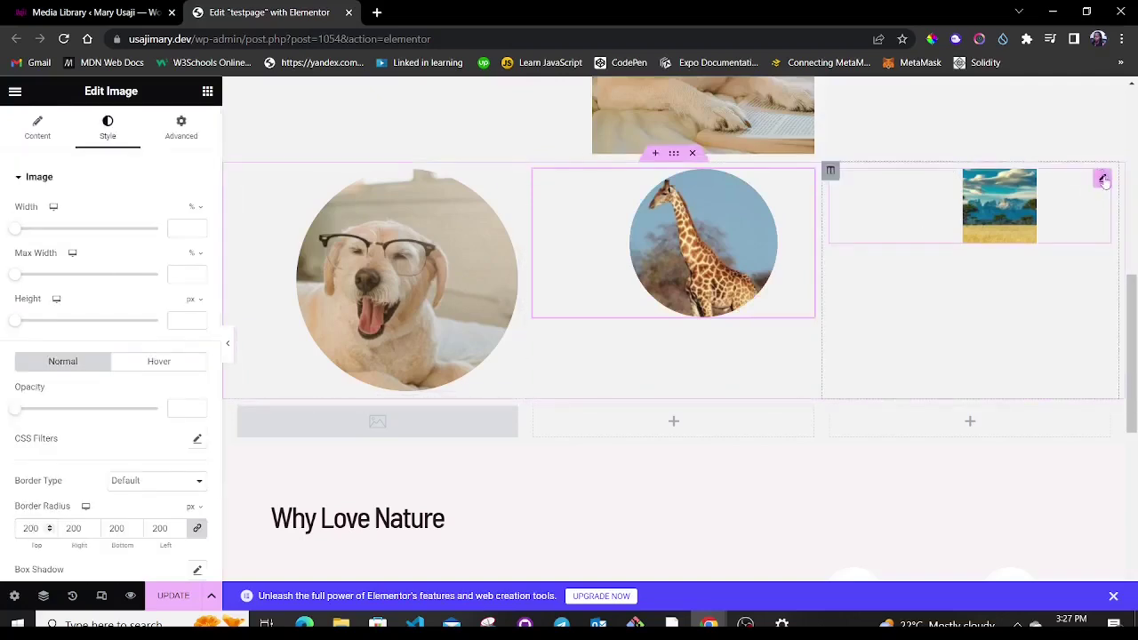
Give the small landscape image a 100 px border radius on every corner.
click(1102, 178)
click(107, 127)
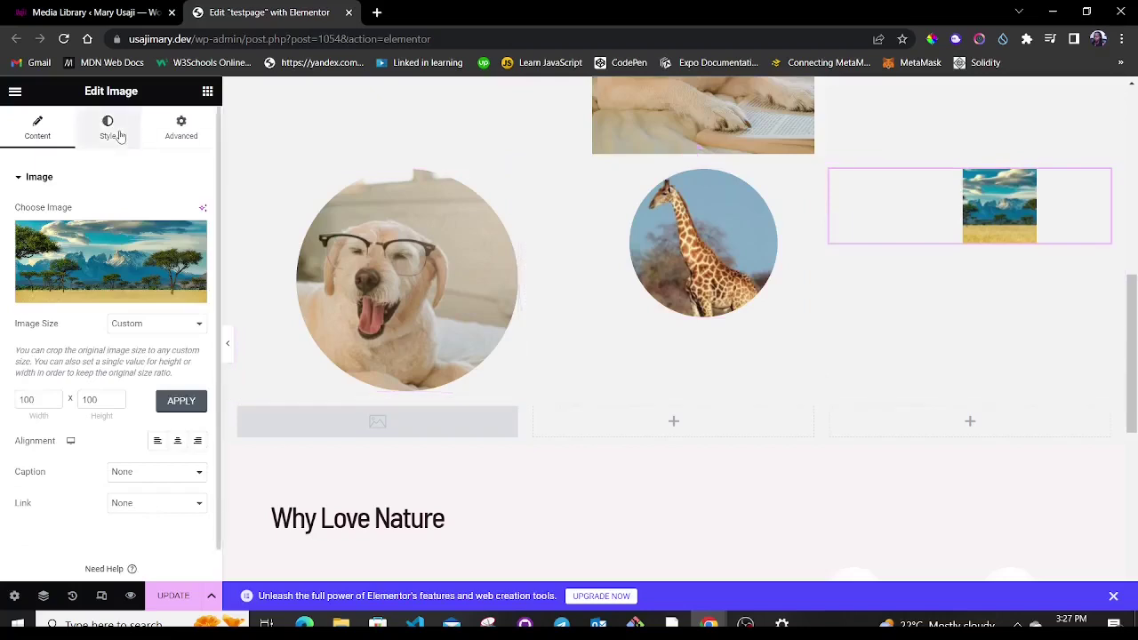
scroll(35, 416, down, 1)
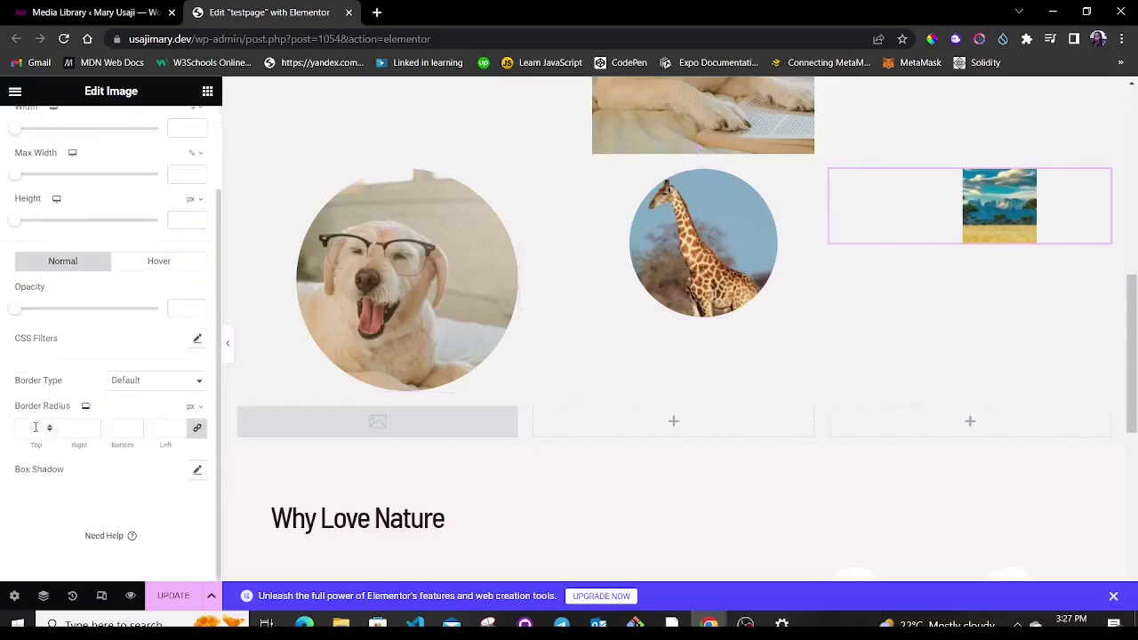
click(35, 428)
text(100)
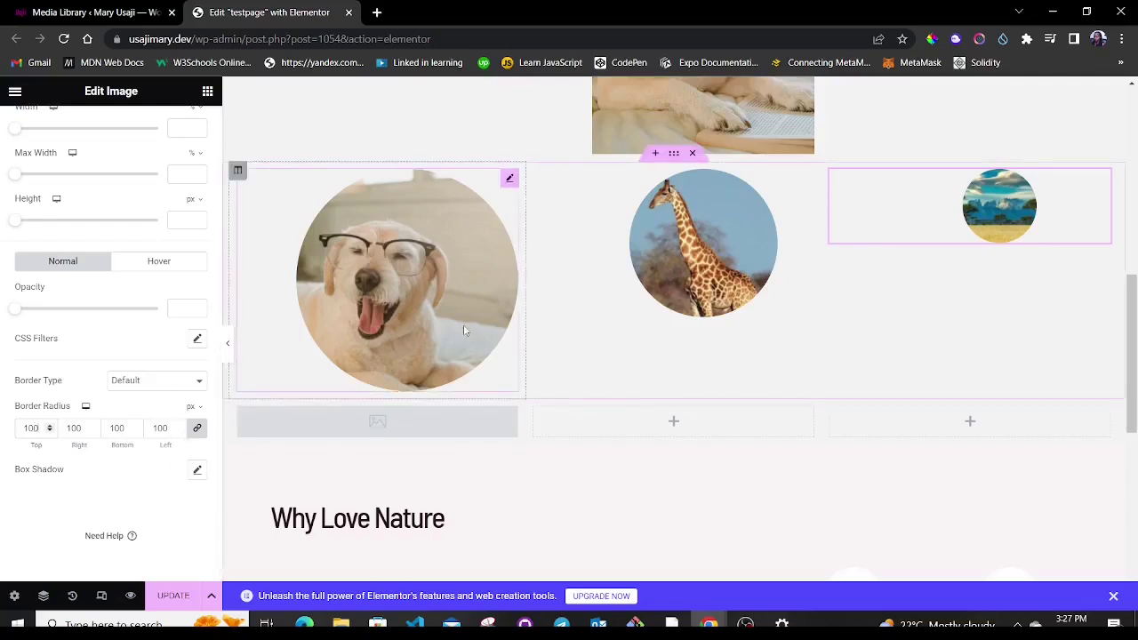
scroll(471, 340, down, 1)
scroll(498, 373, up, 3)
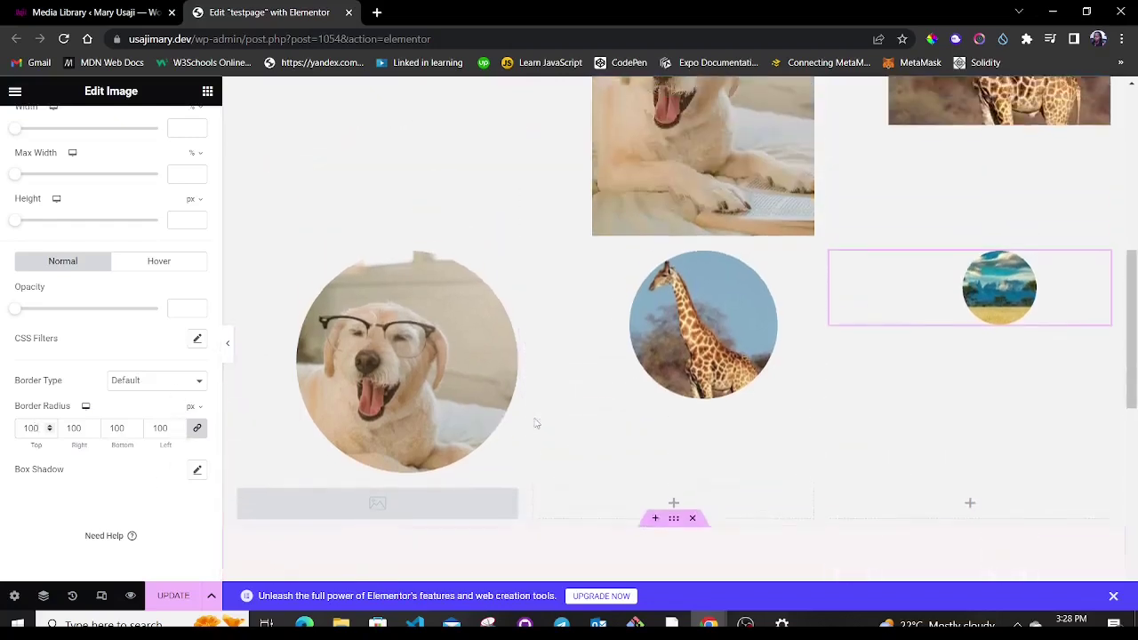
scroll(533, 417, down, 1)
scroll(533, 417, down, 1)
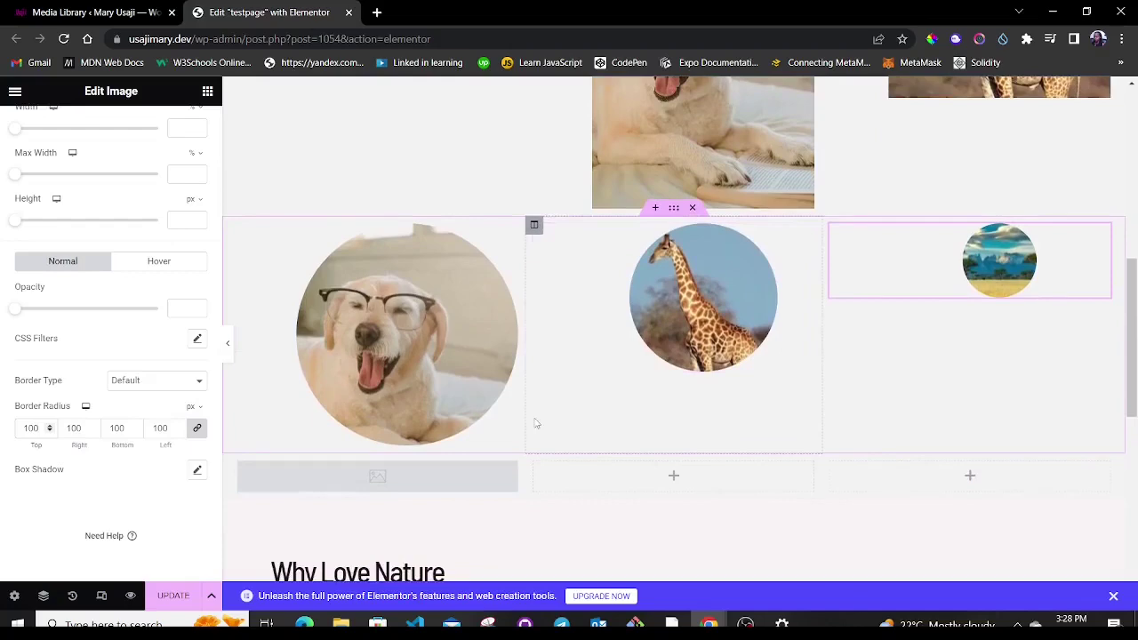
scroll(536, 417, down, 1)
scroll(497, 400, up, 4)
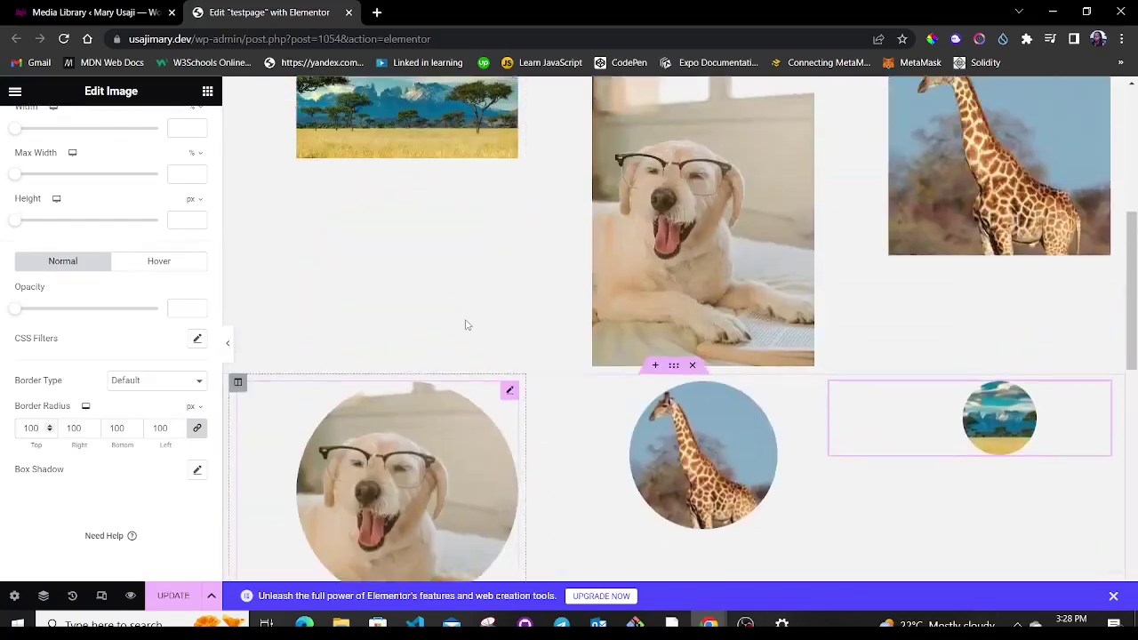
scroll(466, 325, up, 3)
scroll(622, 231, down, 3)
key(ctrl+z)
scroll(725, 182, down, 1)
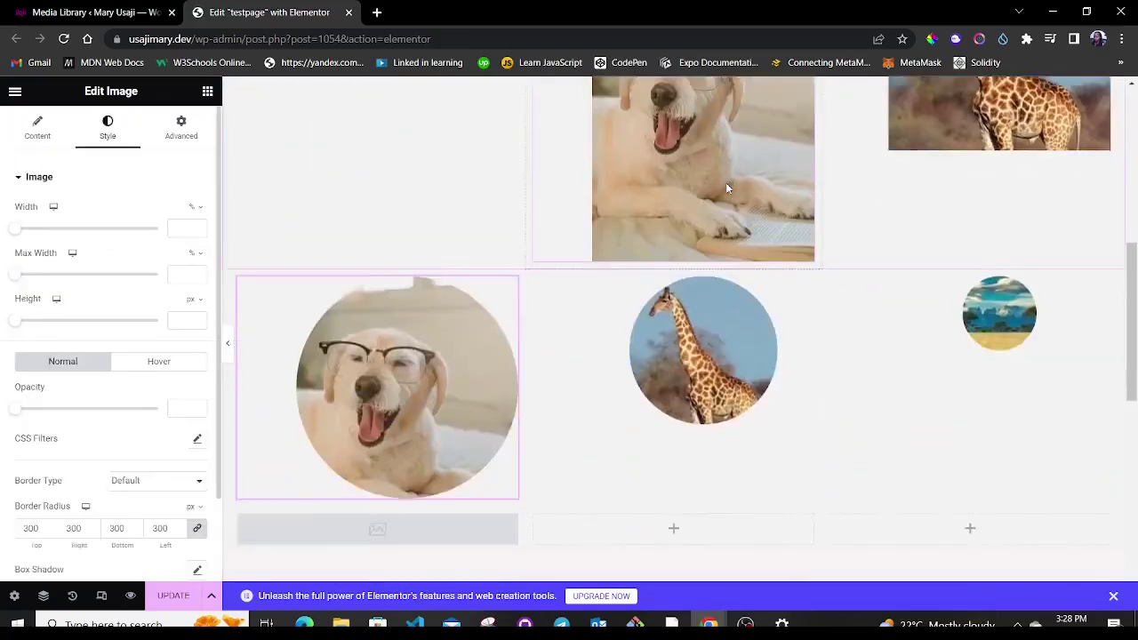
scroll(725, 182, up, 1)
scroll(725, 182, up, 2)
scroll(725, 182, down, 1)
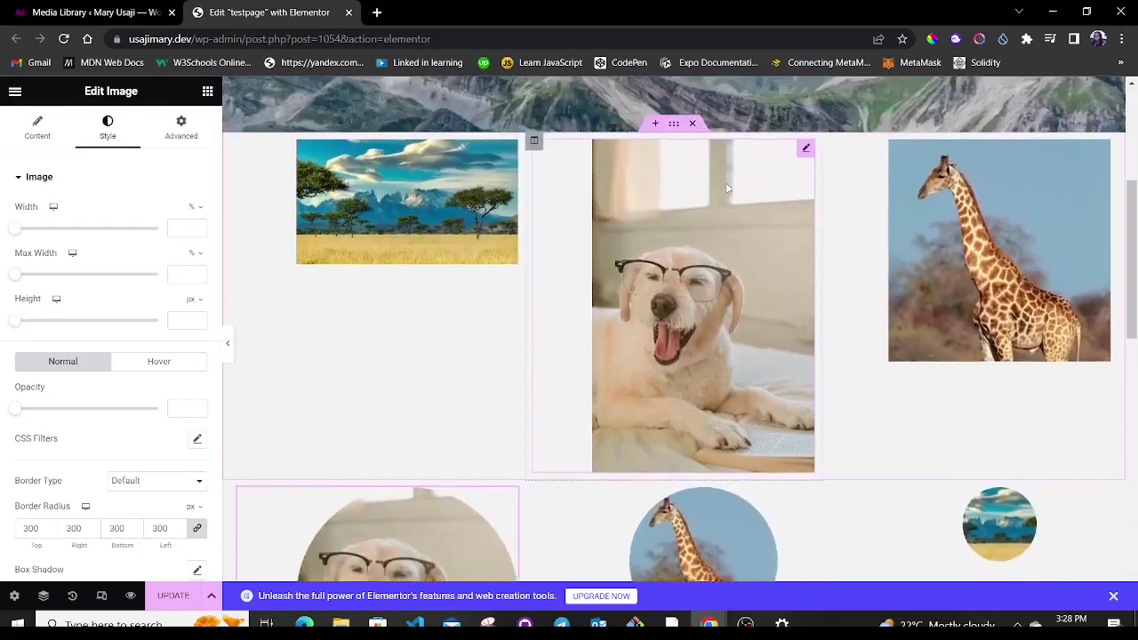
scroll(725, 182, down, 2)
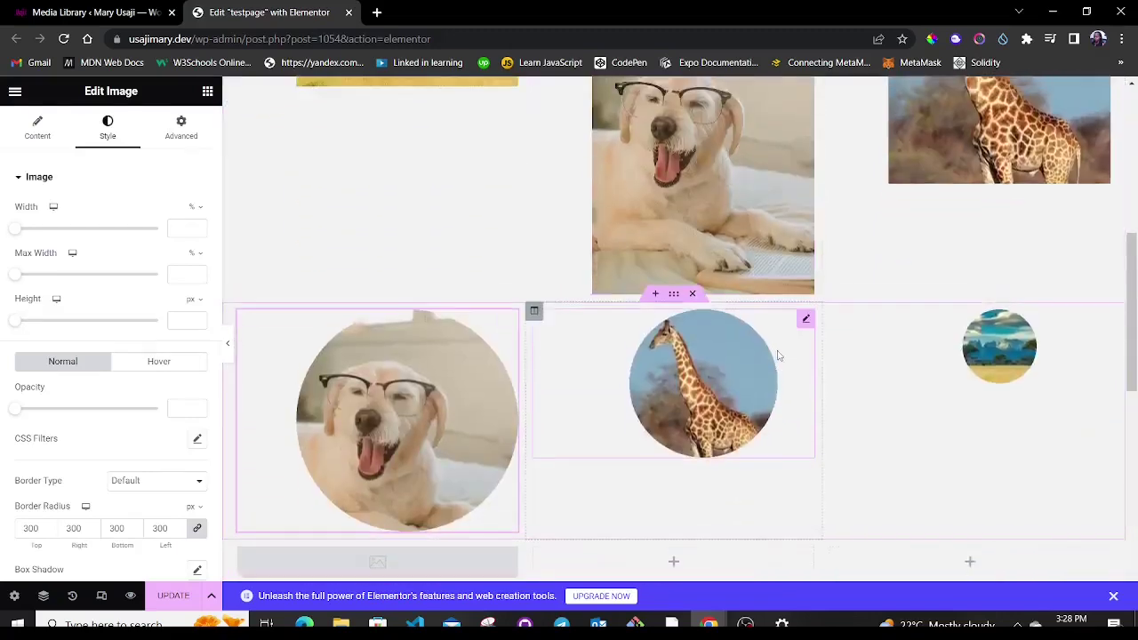
scroll(1018, 312, up, 1)
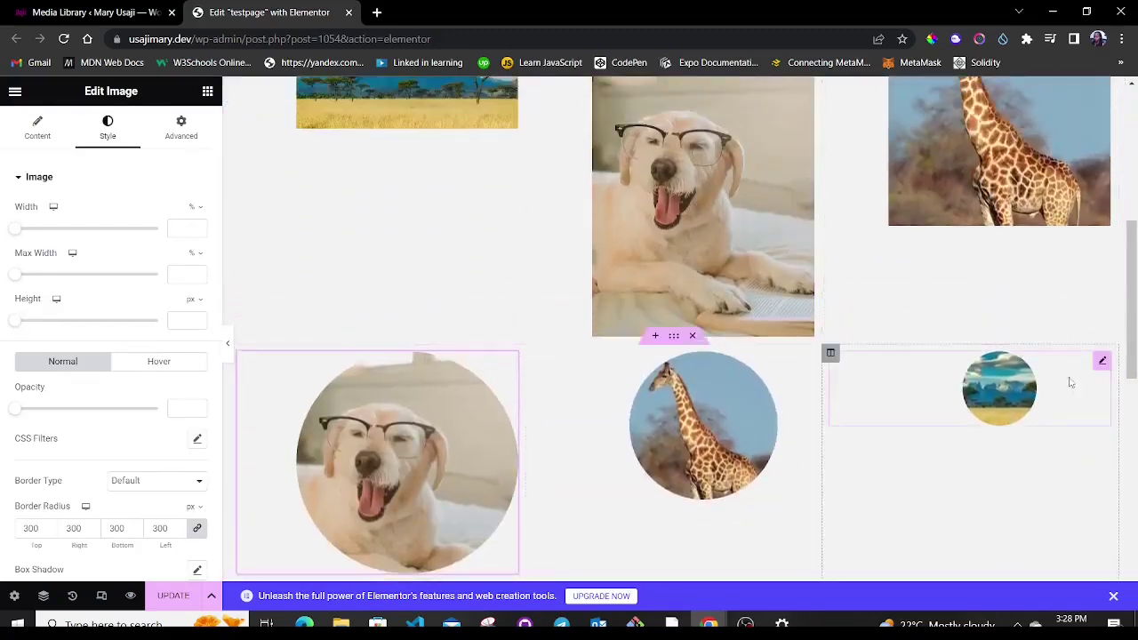
scroll(1067, 346, down, 2)
scroll(1071, 352, down, 3)
scroll(1071, 352, up, 4)
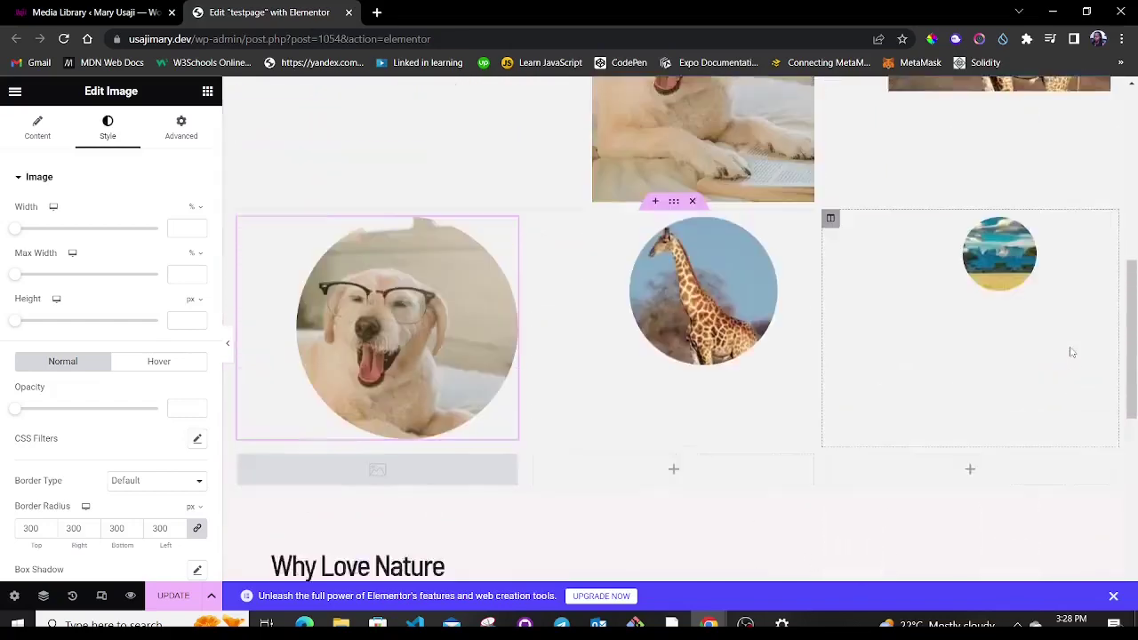
scroll(1071, 352, up, 2)
scroll(1071, 352, down, 1)
scroll(1071, 352, up, 1)
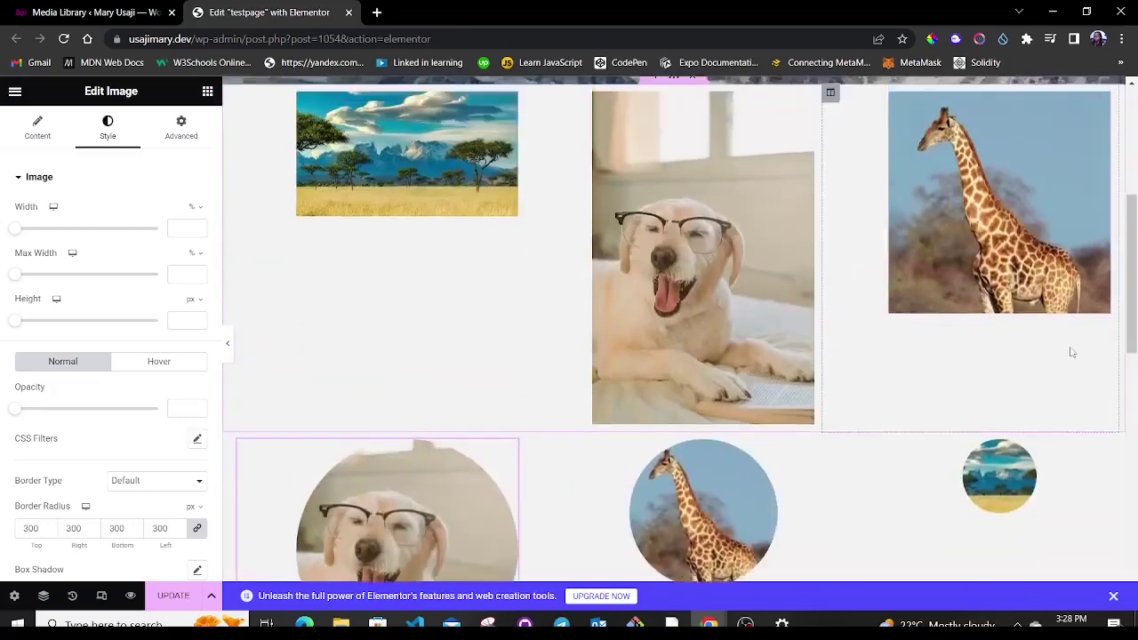
scroll(1071, 352, down, 1)
scroll(474, 257, up, 1)
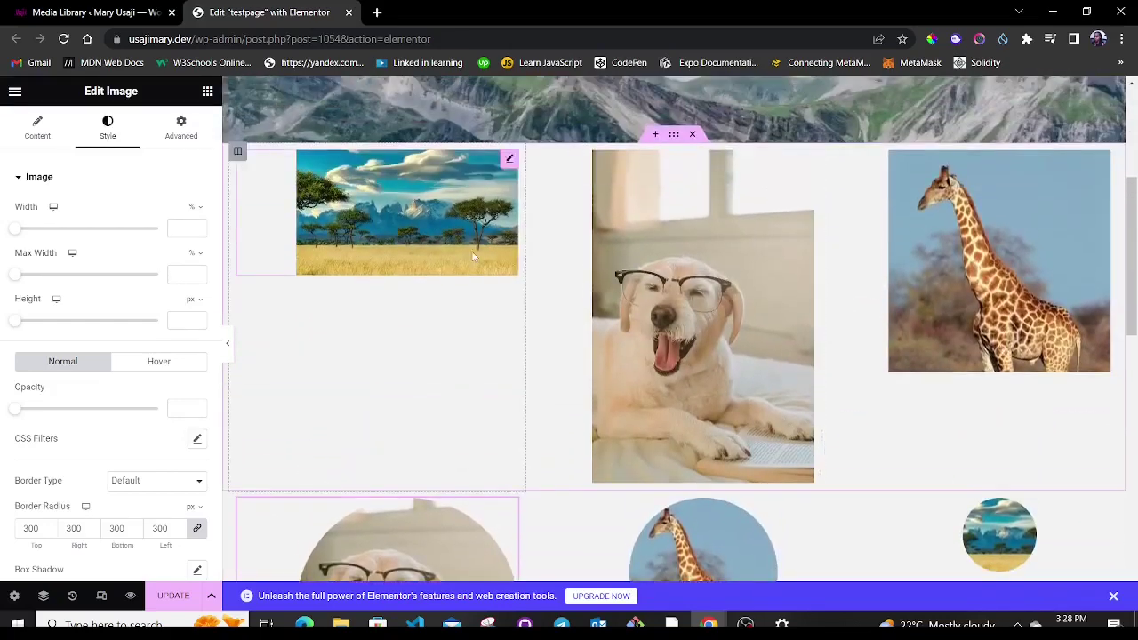
Set the top-row landscape image to a Custom 50 × 50 size.
click(509, 164)
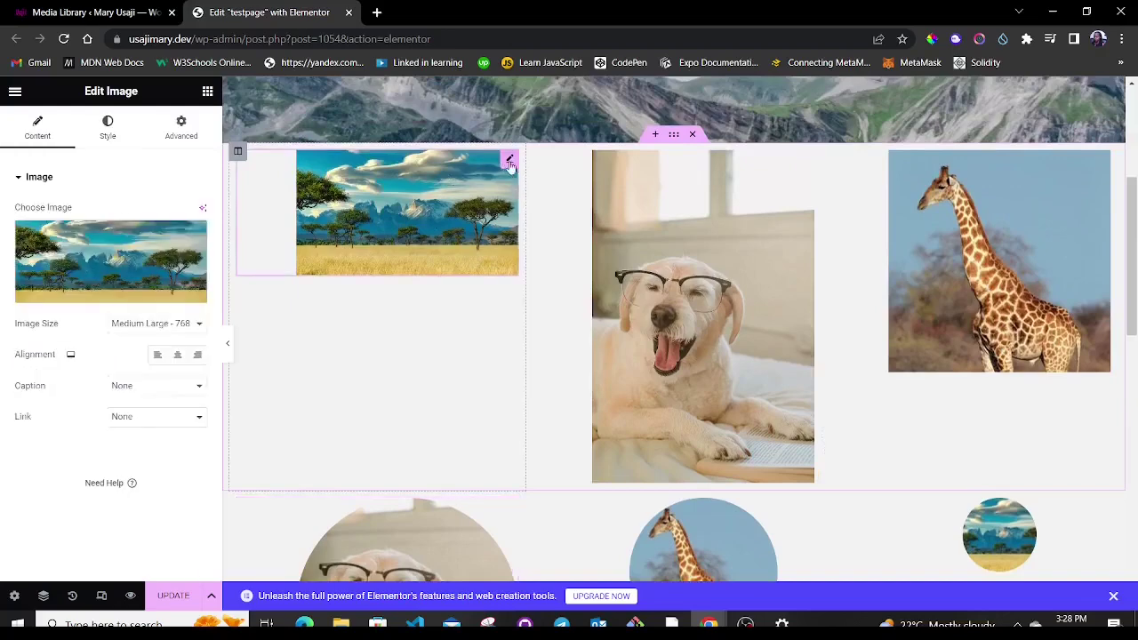
click(134, 324)
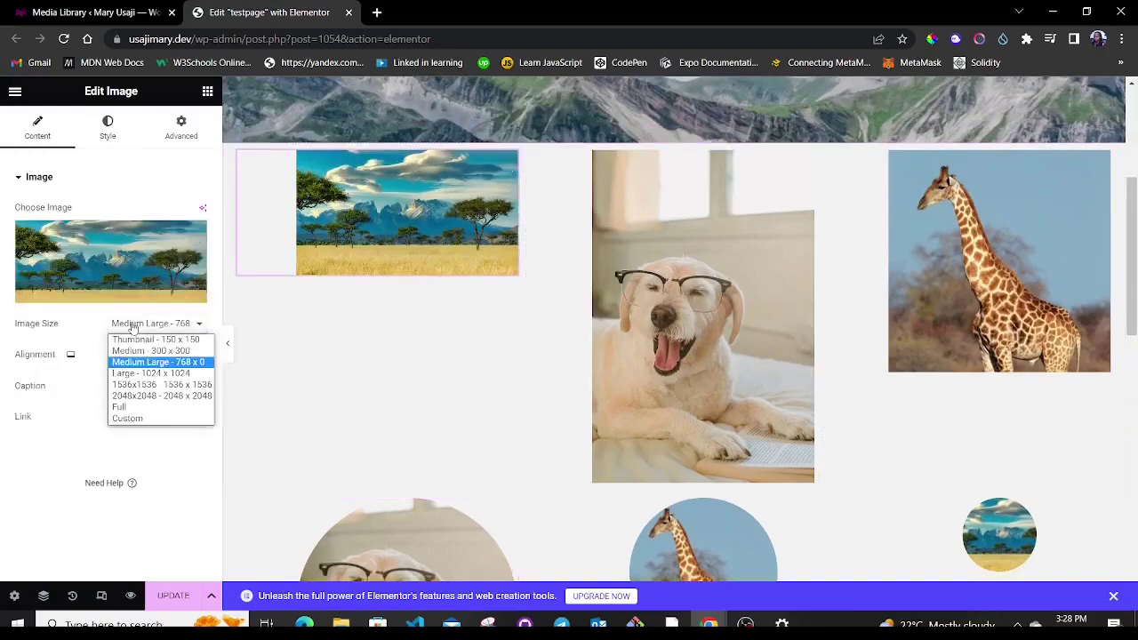
click(133, 417)
double_click(30, 399)
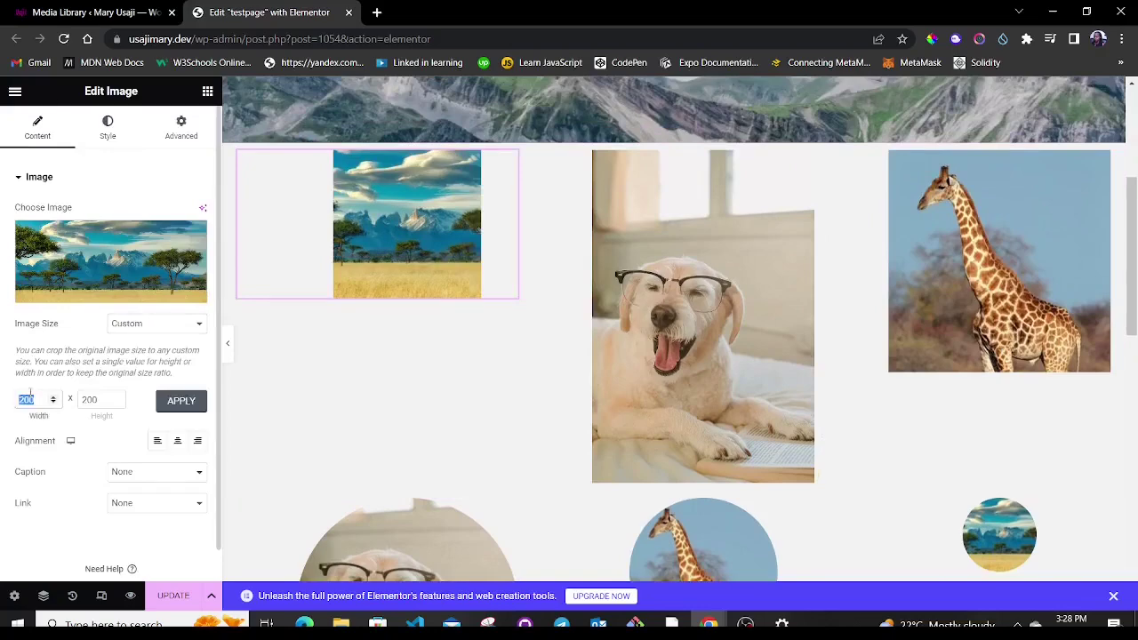
click(100, 398)
click(174, 401)
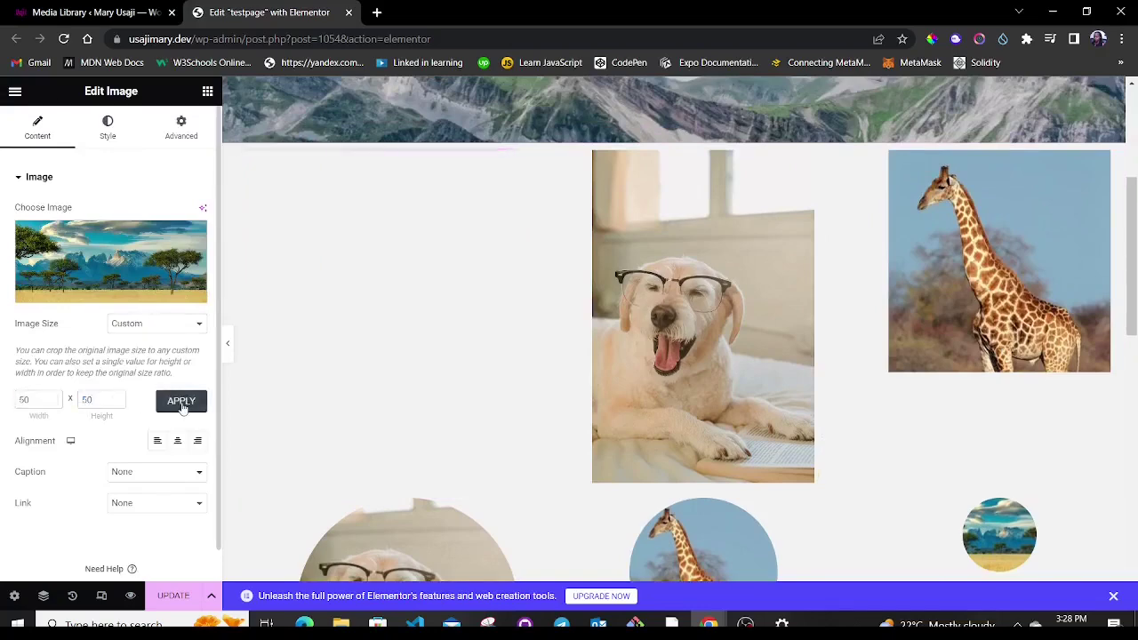
Give the tiny landscape thumbnail a 50 px border radius on all corners.
click(107, 129)
scroll(44, 418, down, 2)
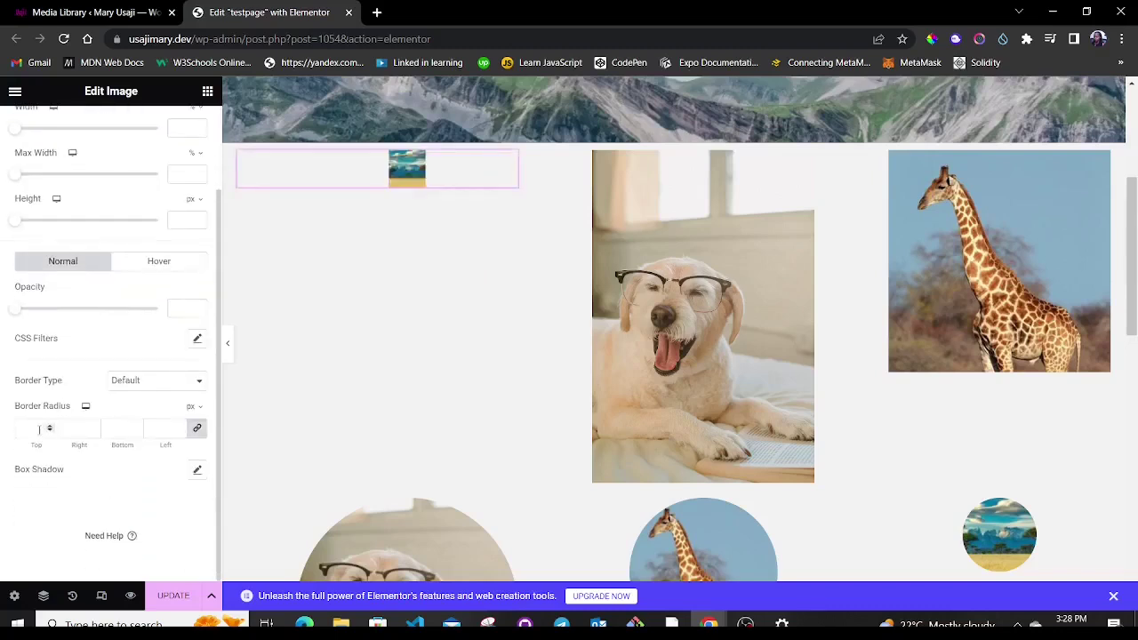
click(32, 428)
text(50)
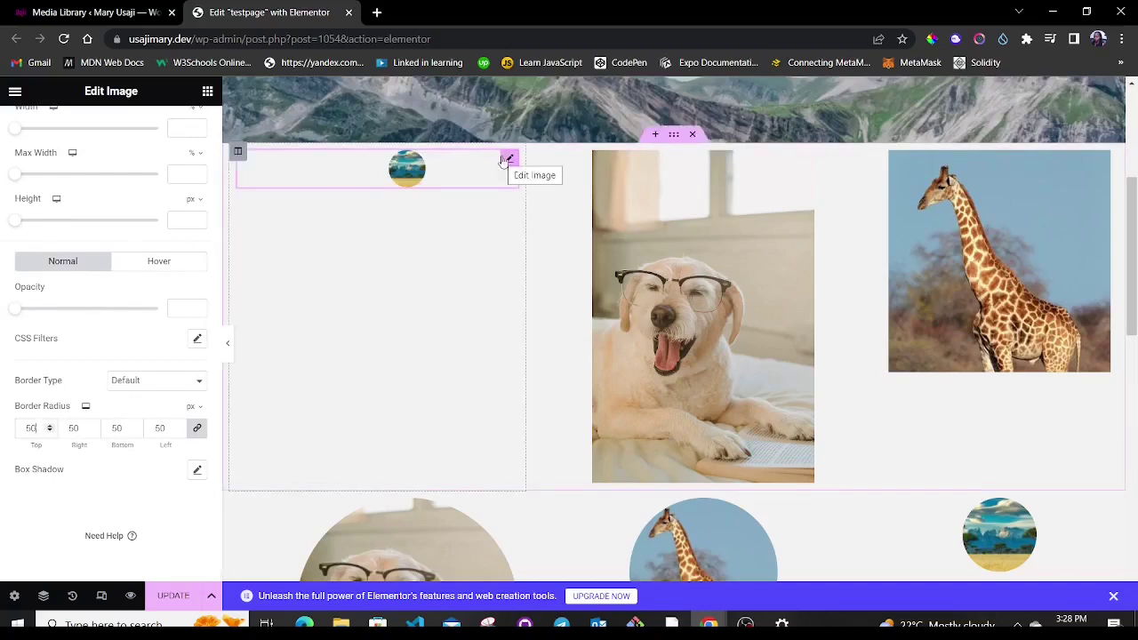
scroll(513, 290, down, 4)
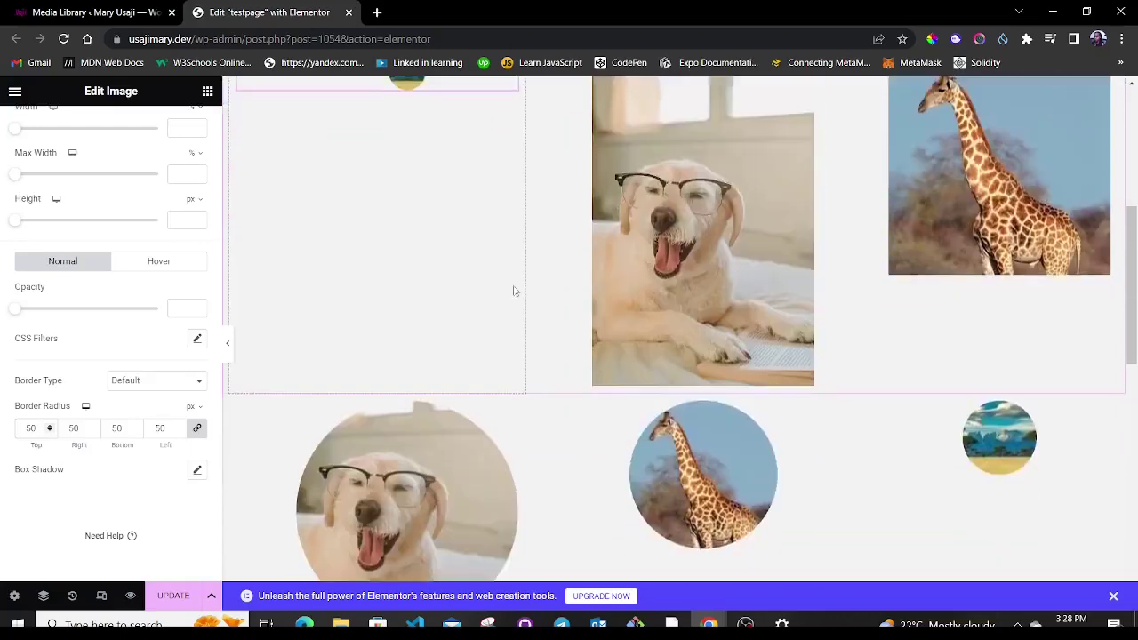
scroll(513, 290, down, 1)
scroll(513, 290, up, 5)
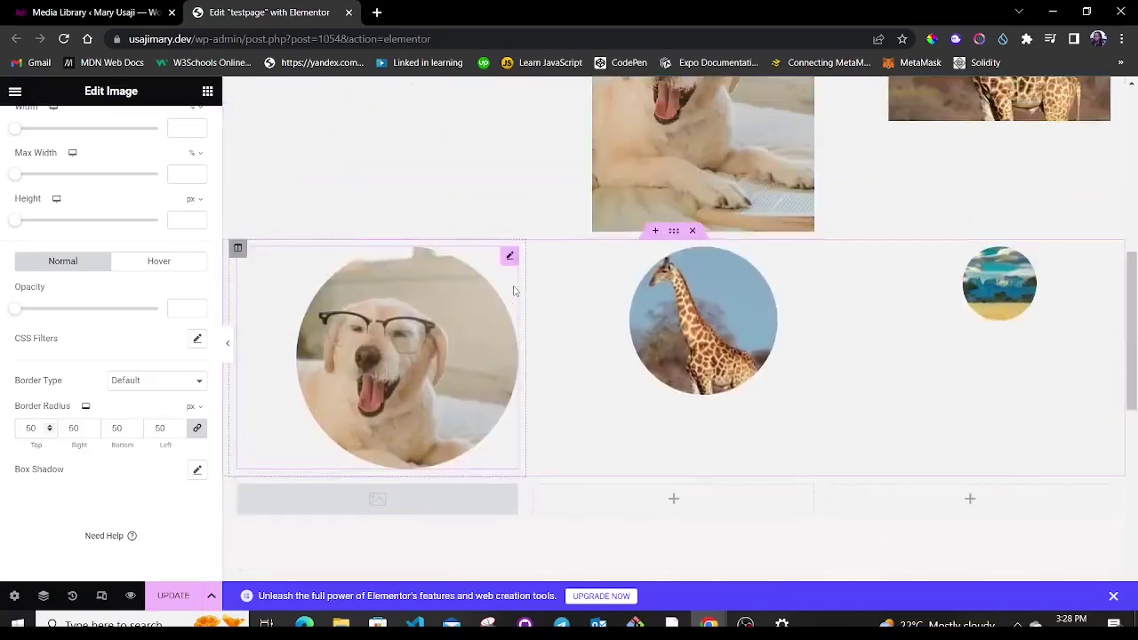
scroll(512, 290, down, 6)
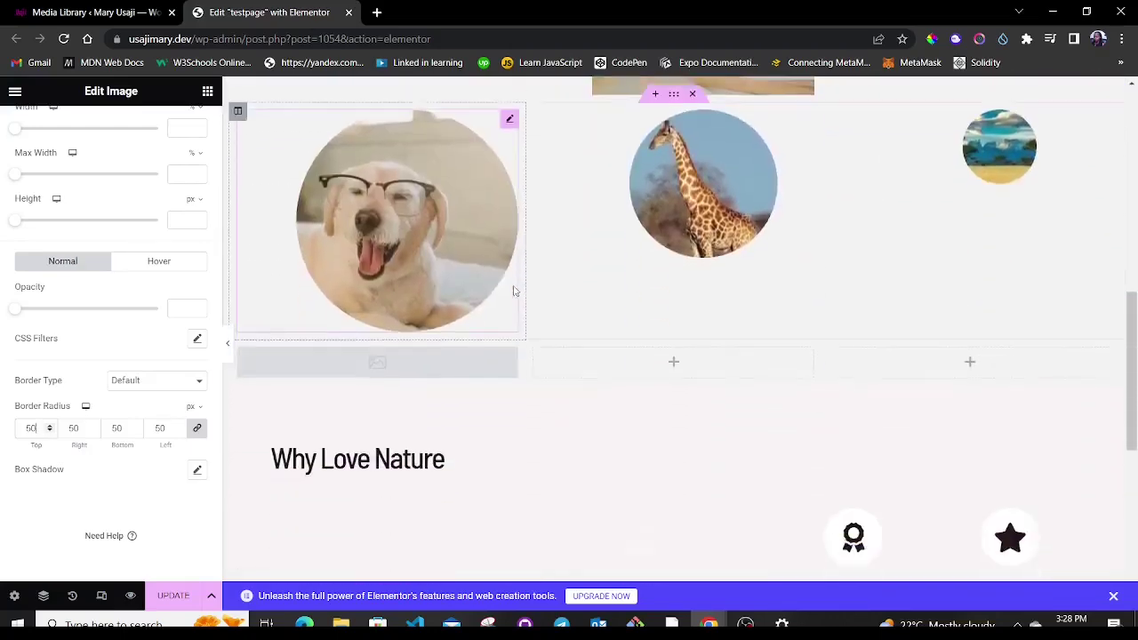
scroll(617, 329, up, 5)
scroll(410, 357, down, 3)
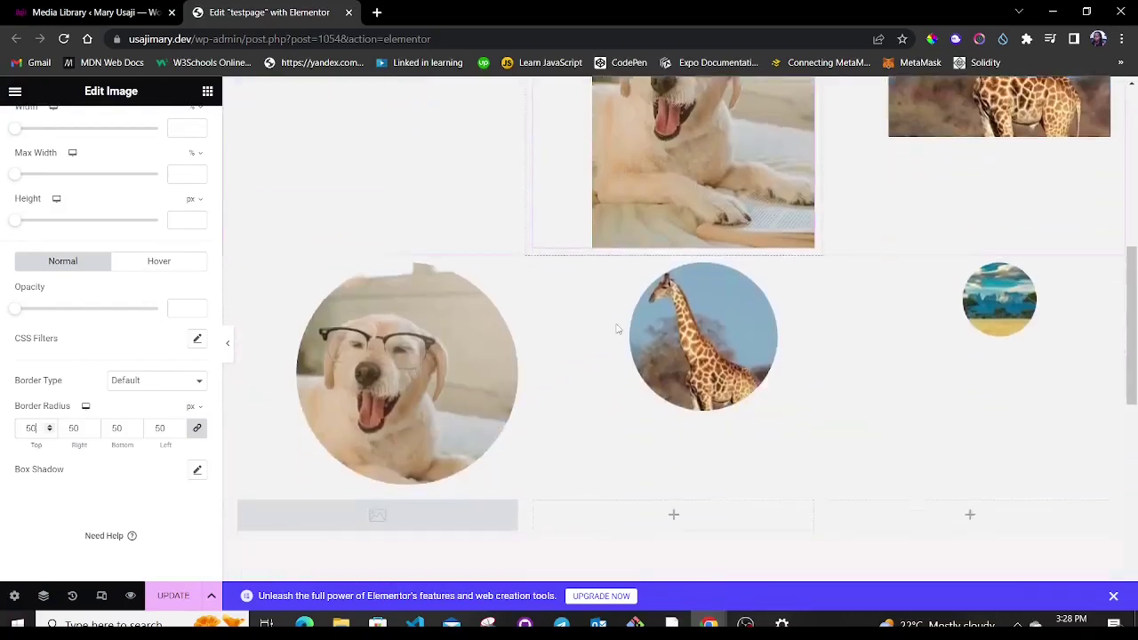